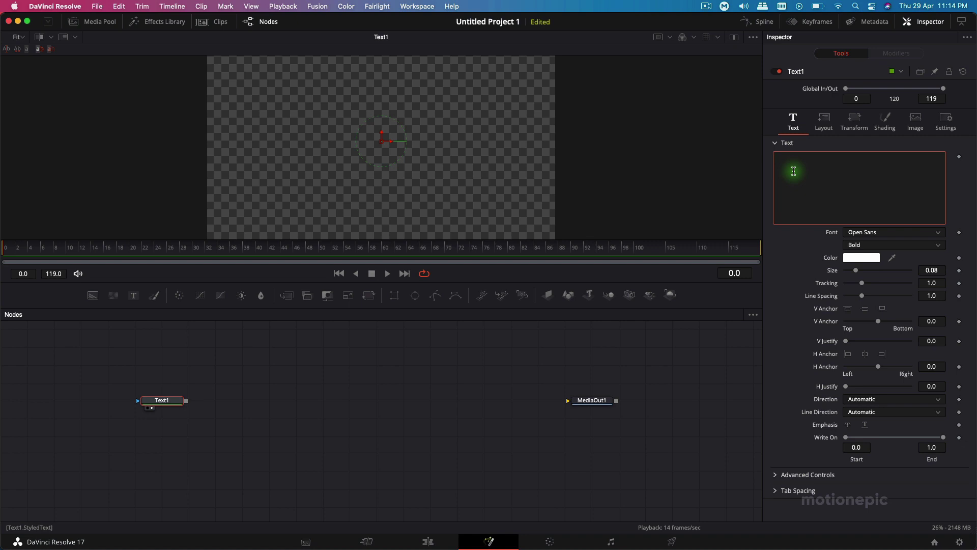
Enter DISTORTION as the content of the Text1 node and set its font to Hanson.
text(DISTO)
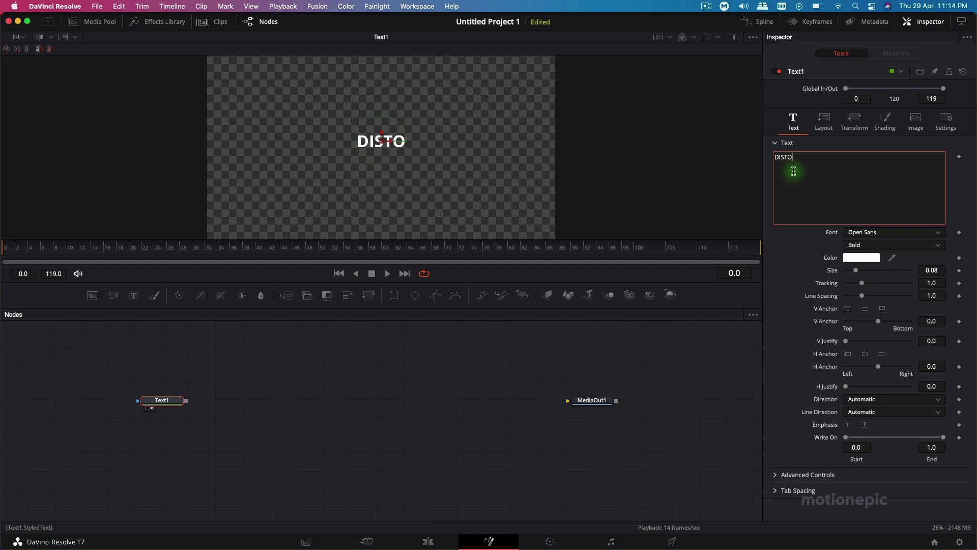
text(RTION)
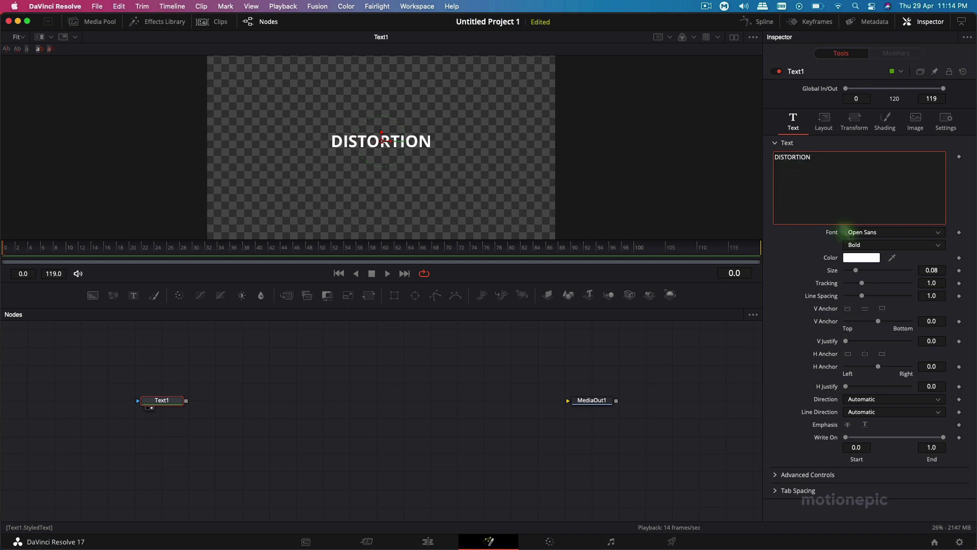
click(860, 234)
key(h)
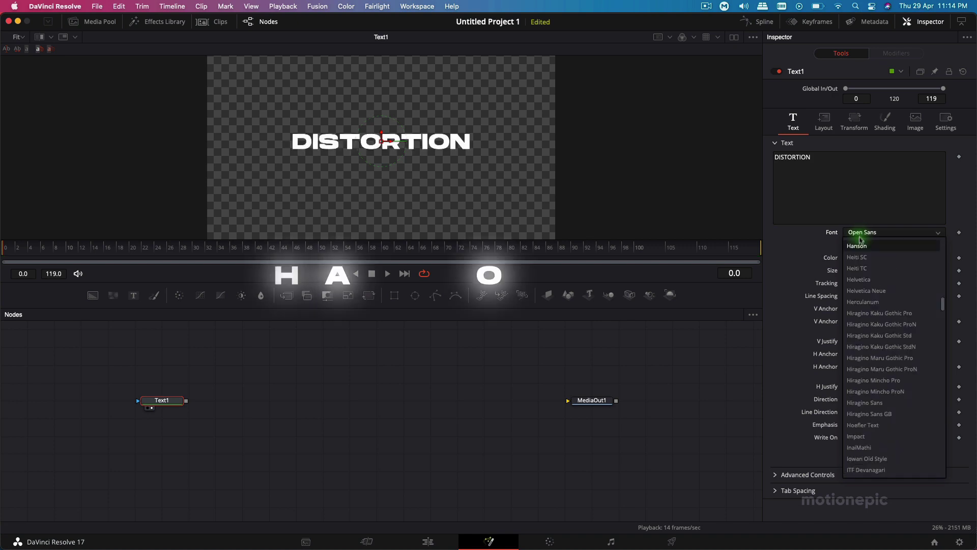
click(858, 246)
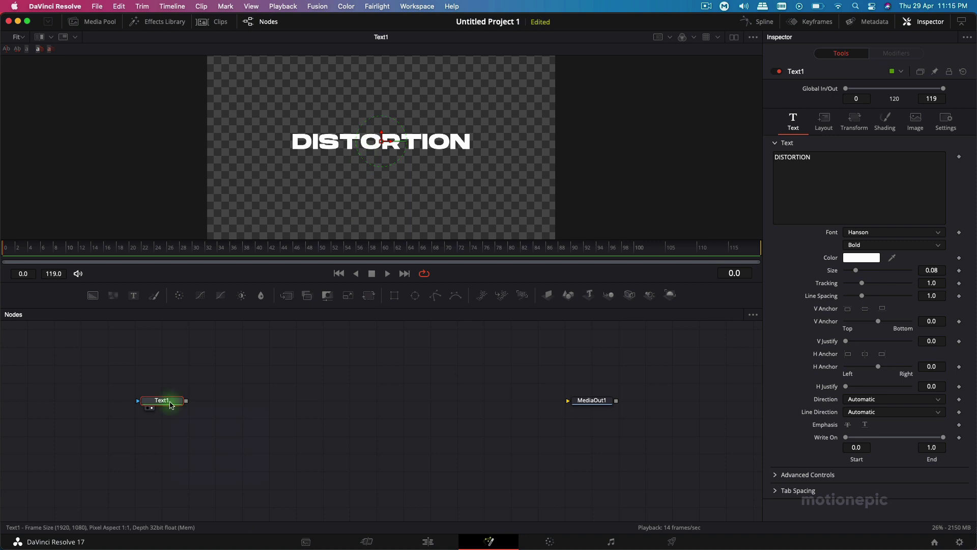
Add a Duplicate node after Text1 and show its output in the viewer.
key(shift+space)
text(di)
drag(620, 132, 538, 134)
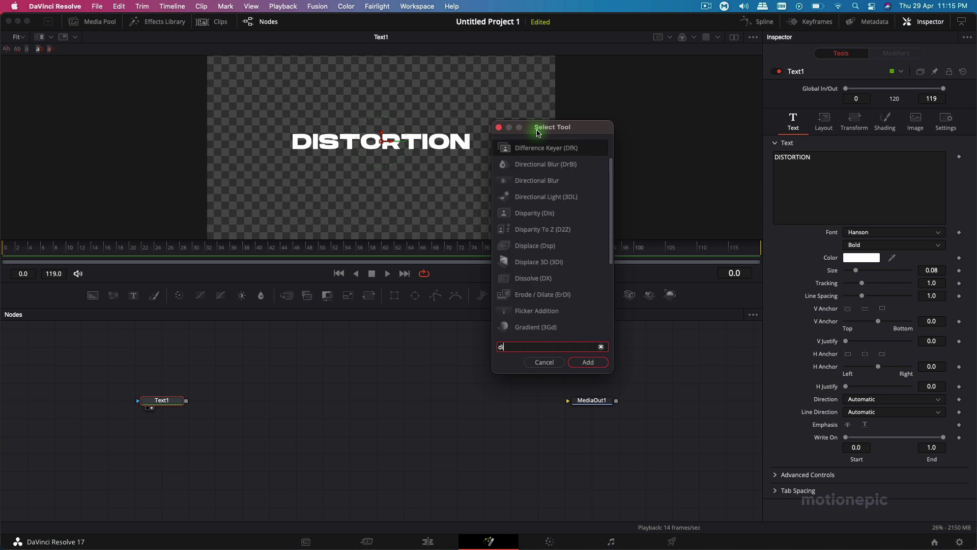
key(BackSpace)
text(up)
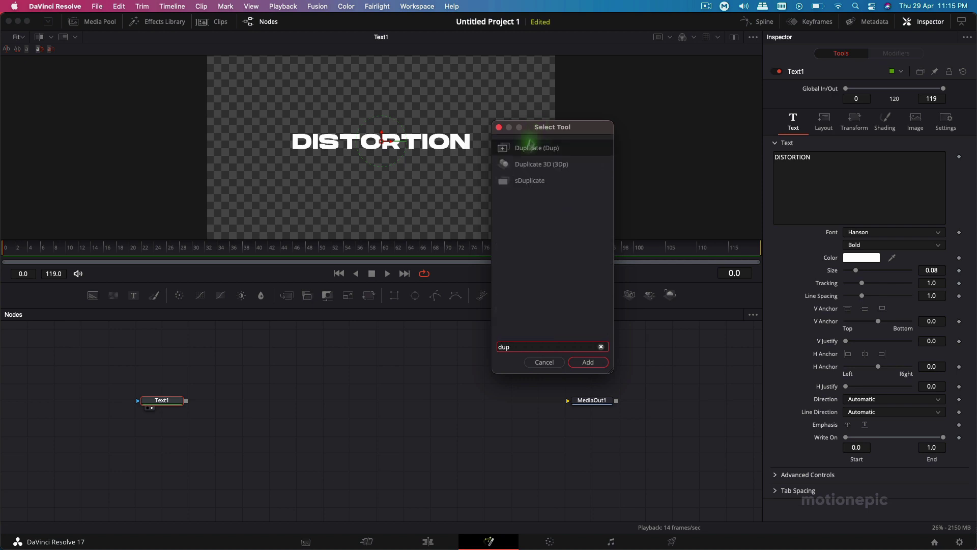
click(588, 362)
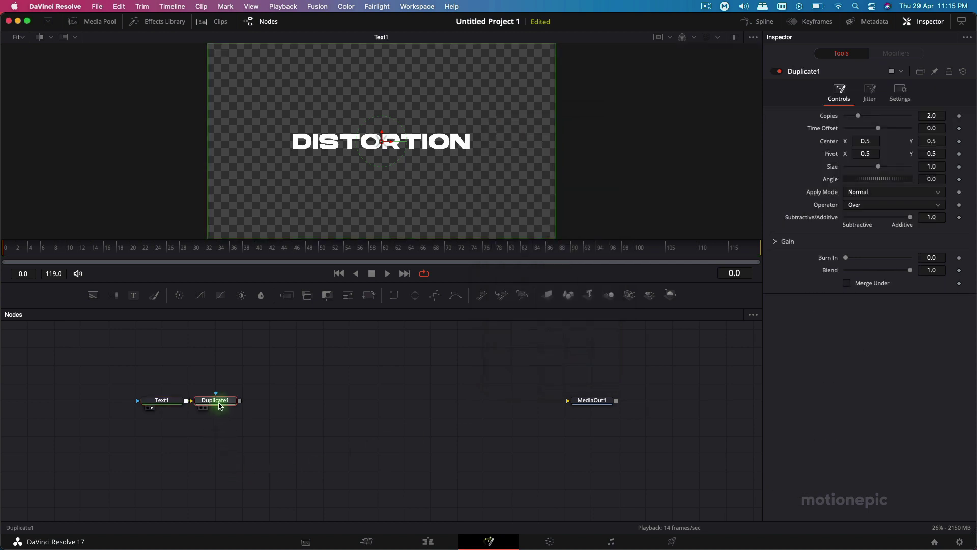
key(1)
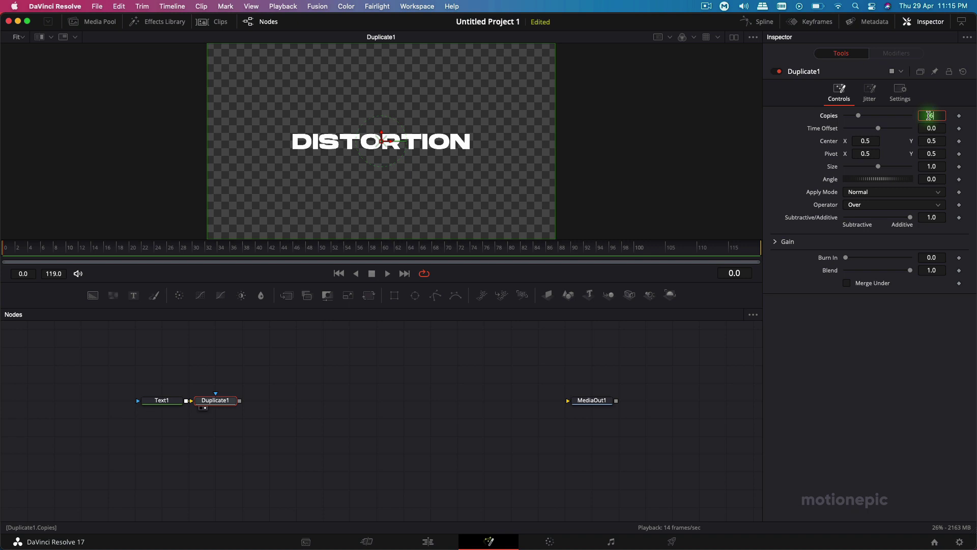
Set the Duplicate1 node to 6 copies, try lowering Center Y to offset the copies, and undo that offset.
key(Tab)
drag(931, 140, 839, 137)
key(super+z)
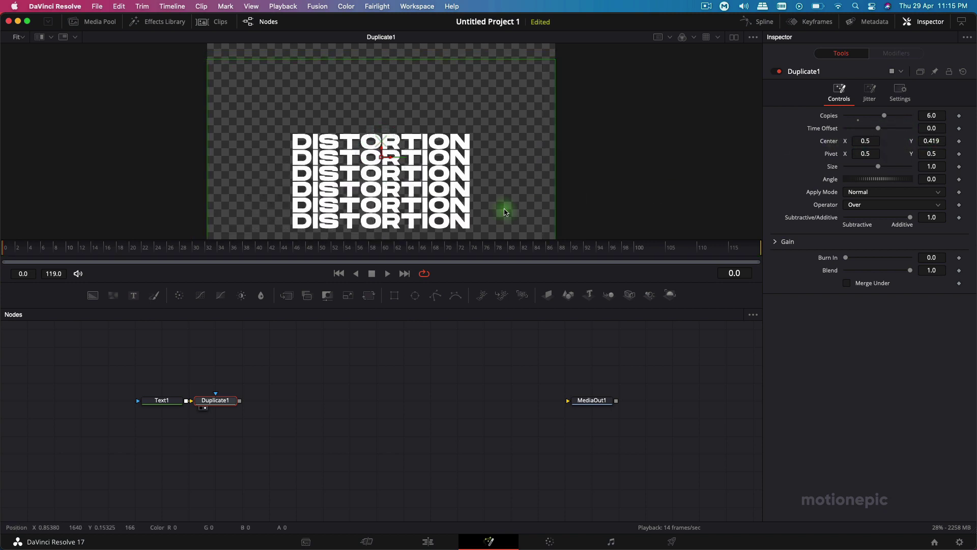
key(super+z)
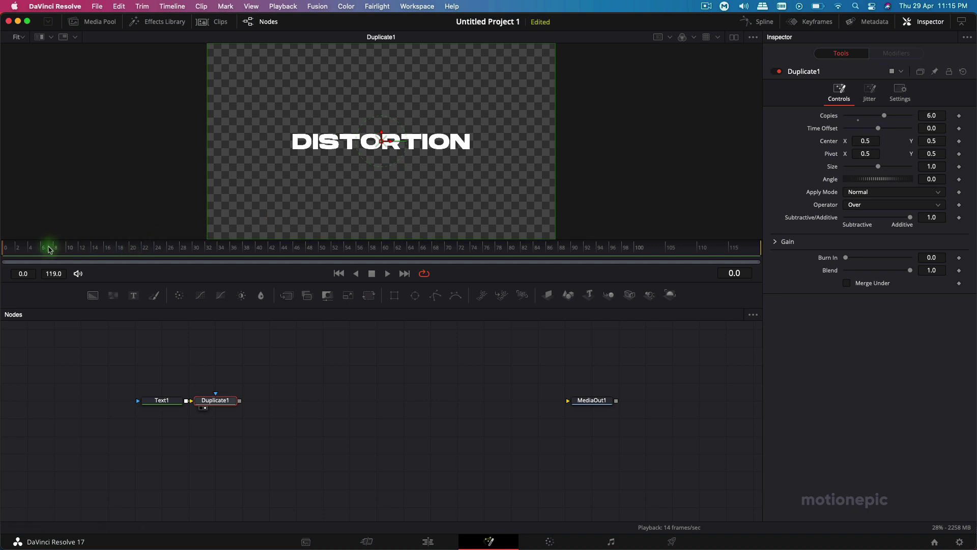
Keyframe Duplicate1's Center at frame 0 and lower Center Y to 0.39 at frame 60.
drag(16, 250, 35, 249)
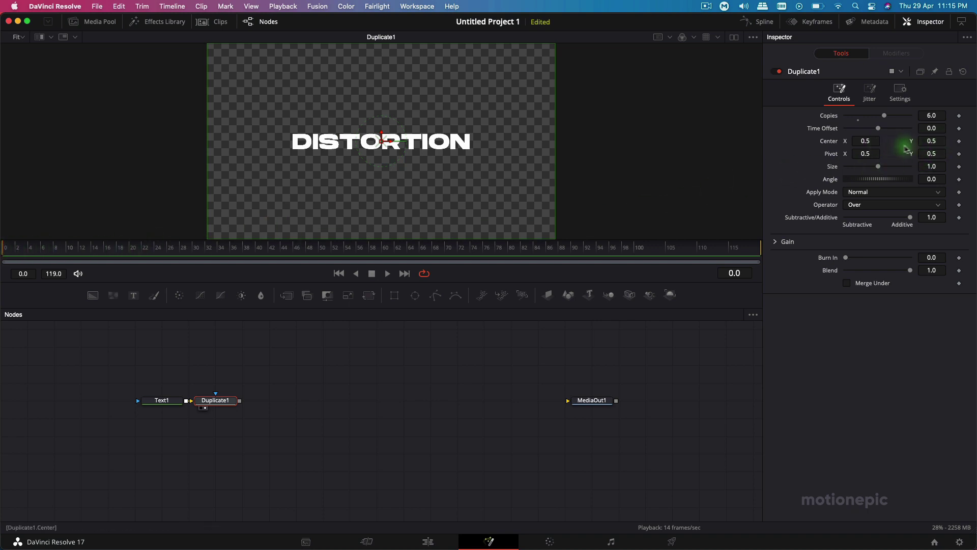
click(958, 142)
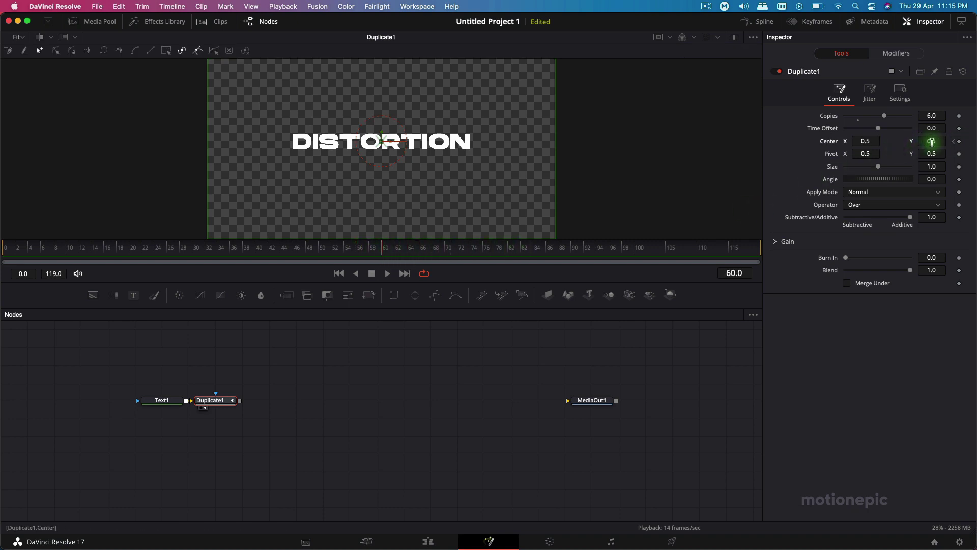
mouse_move(931, 143)
mouse_down()
mouse_move(900, 140)
mouse_move(921, 136)
mouse_up()
scroll(408, 187, down, 2)
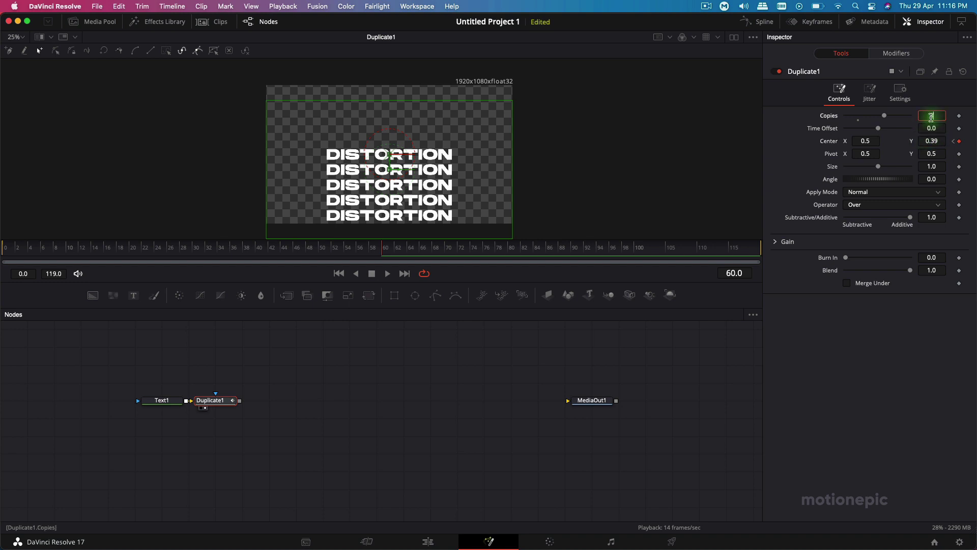
Raise the number of copies to 8, set Center Y to 0.418 at frame 60, and preview the animation.
click(938, 129)
drag(936, 141, 950, 141)
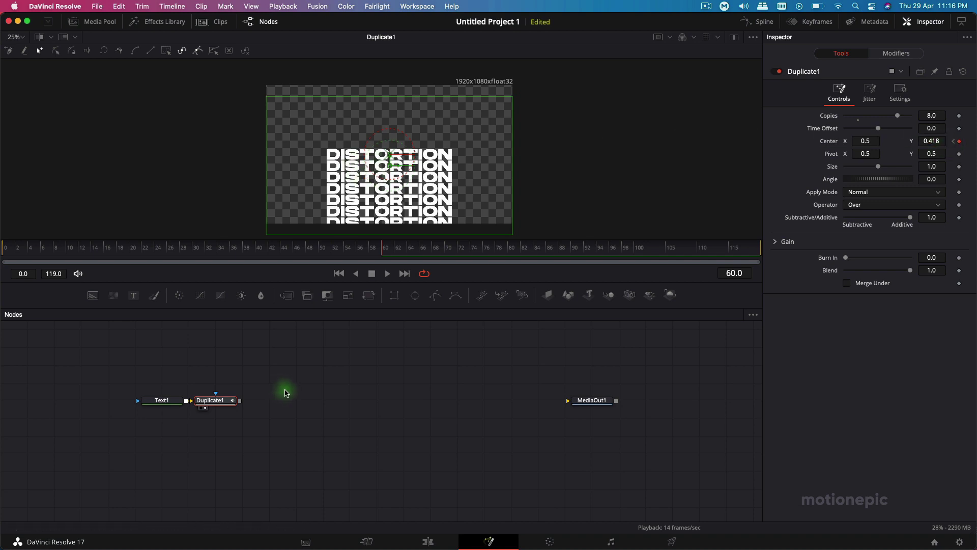
click(6, 247)
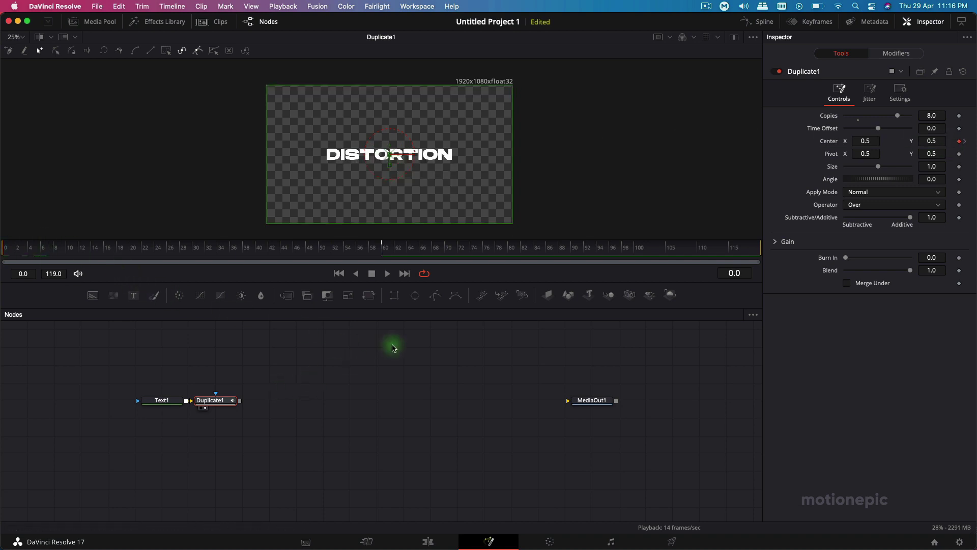
click(386, 274)
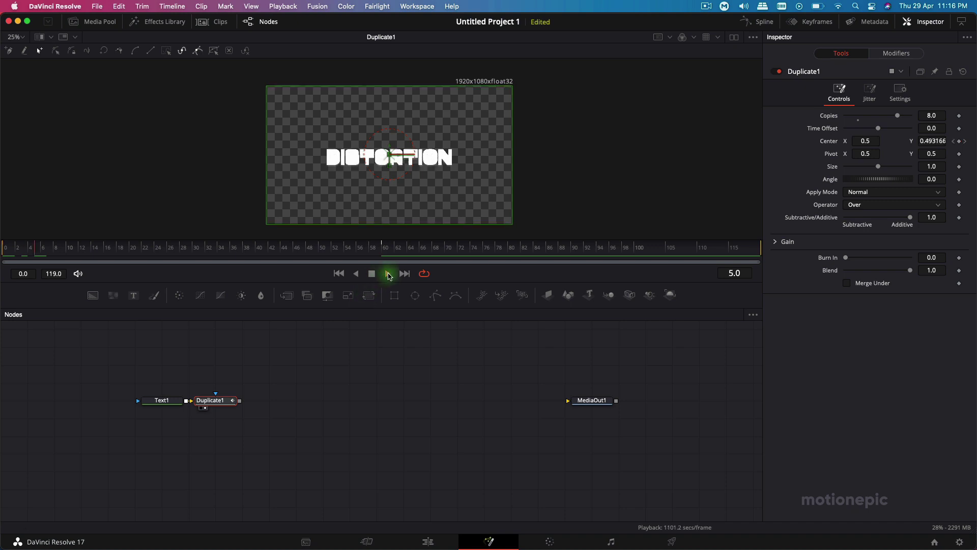
Display Duplicate1's Center Displacement curve in the spline editor and smooth both of its keyframes.
click(378, 247)
click(759, 22)
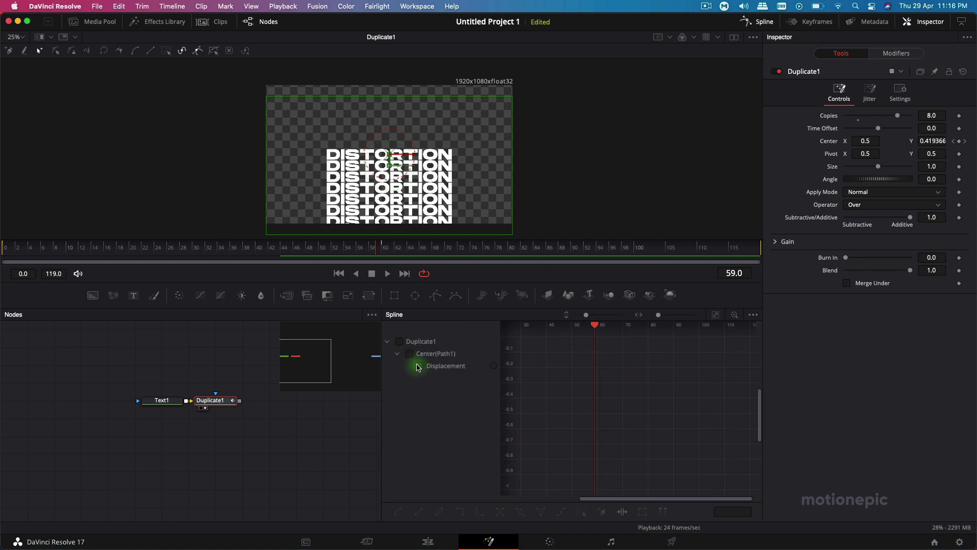
click(418, 364)
drag(624, 443, 711, 447)
drag(705, 335, 511, 502)
key(f)
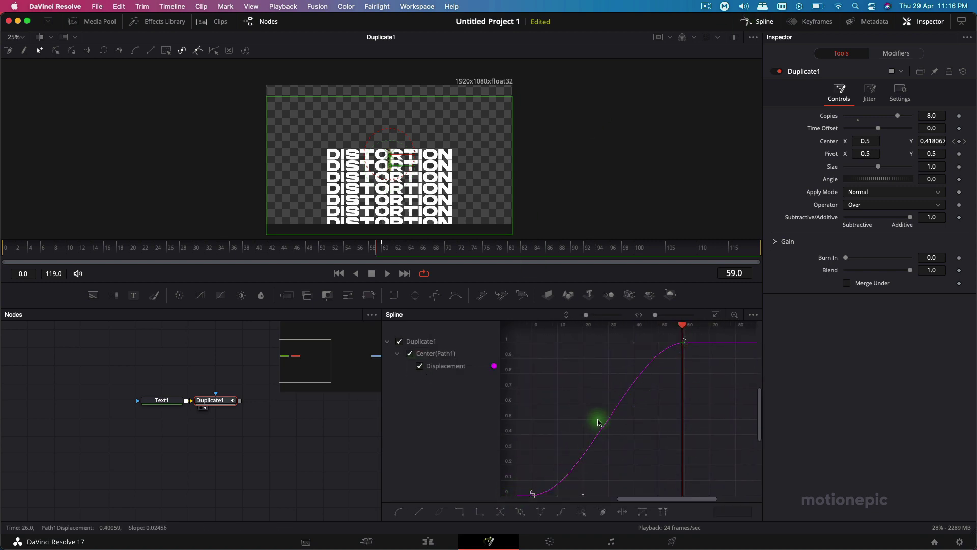
Set the Ease In of the last Displacement keyframe to 100 and play back the animation from the start.
key(t)
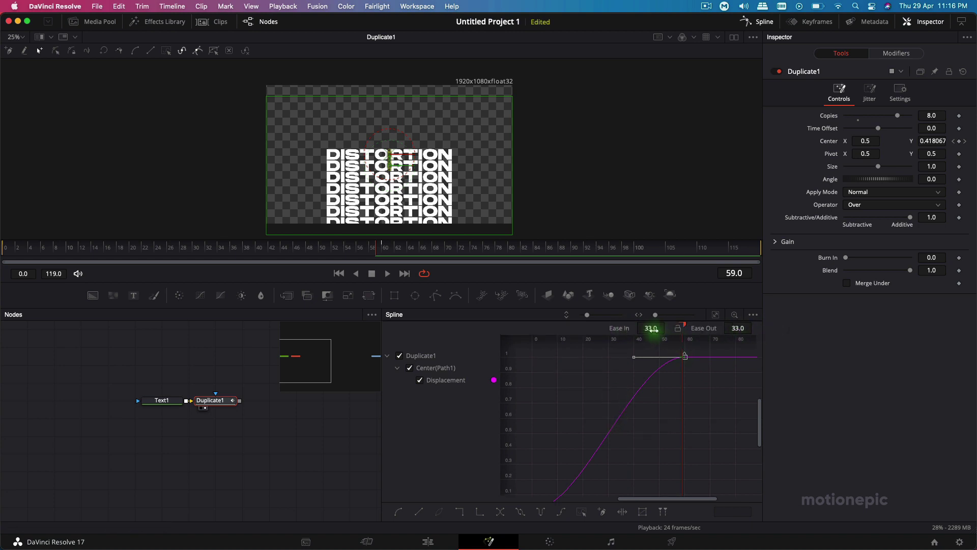
drag(652, 329, 786, 338)
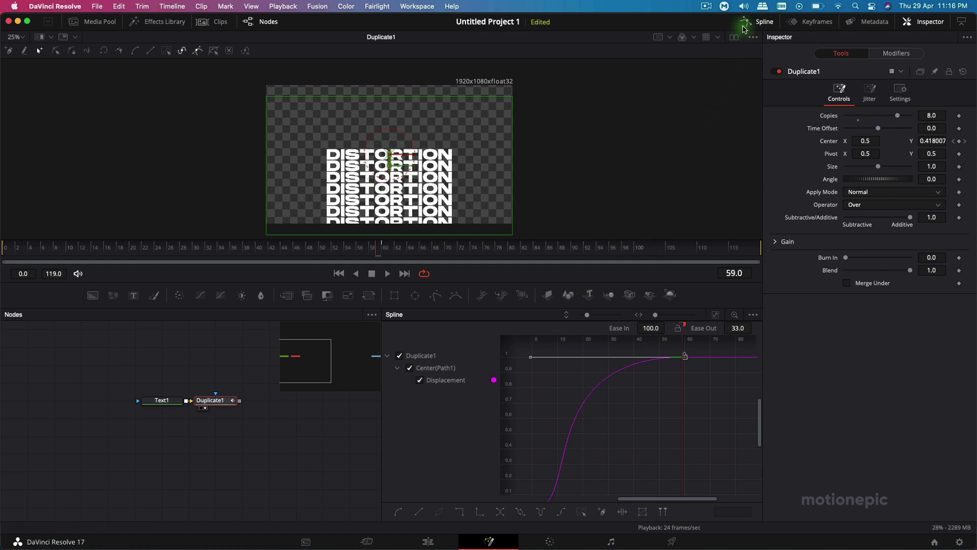
click(744, 23)
click(11, 246)
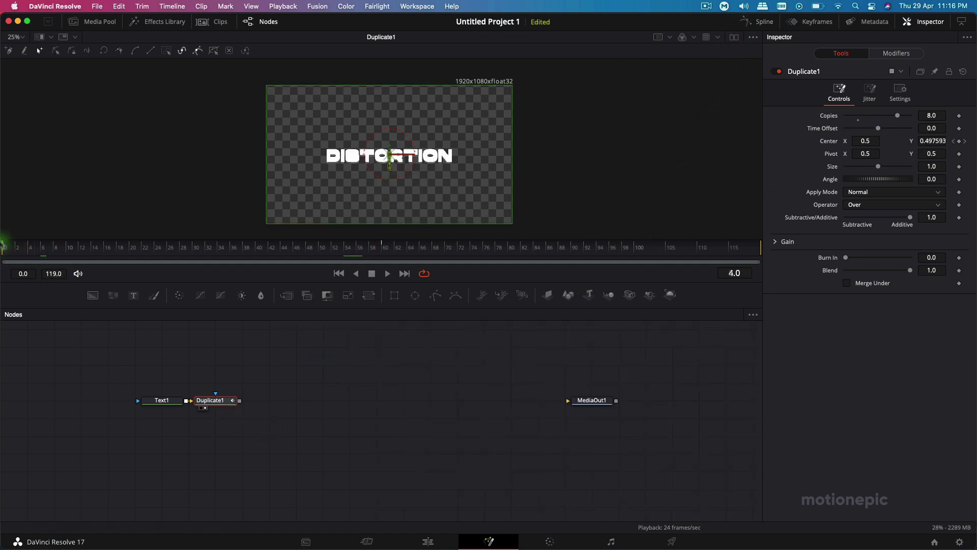
key(space)
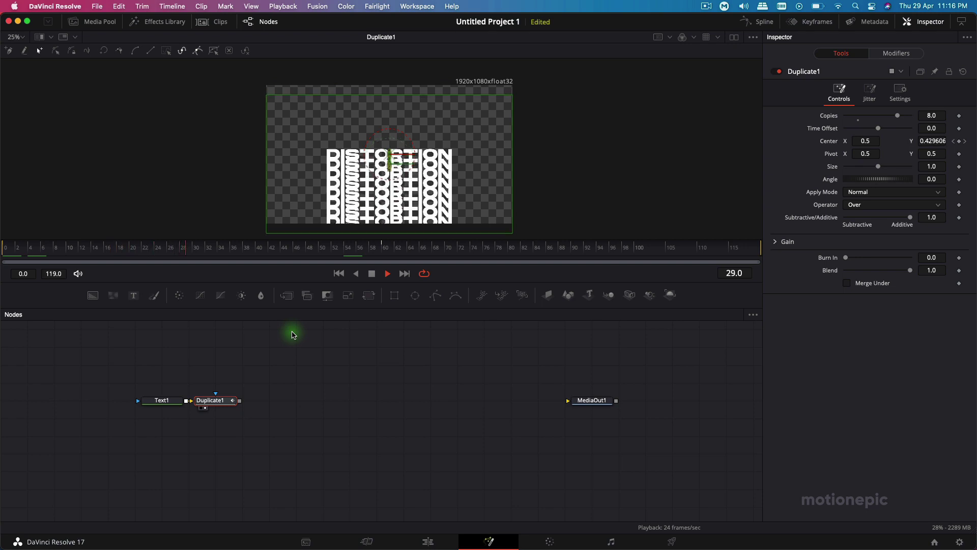
key(space)
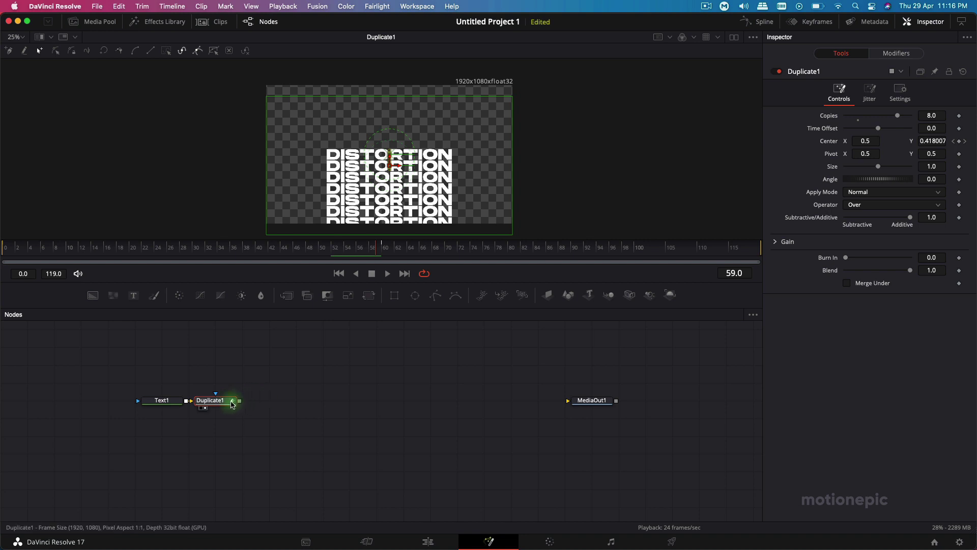
Add a Channel Booleans node fed by Duplicate1 and place it above and beyond the Duplicate1 node.
key(shift+space)
key(shift+space)
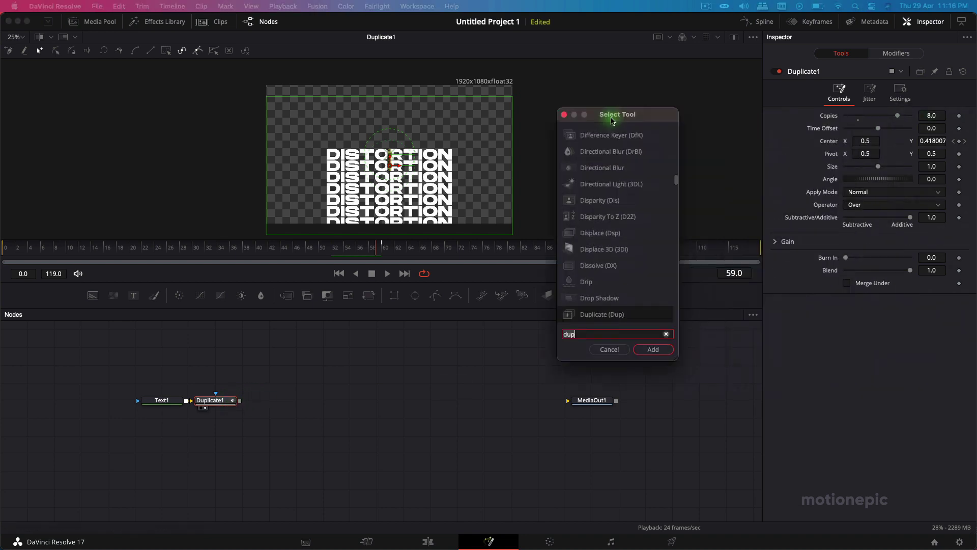
text(bool)
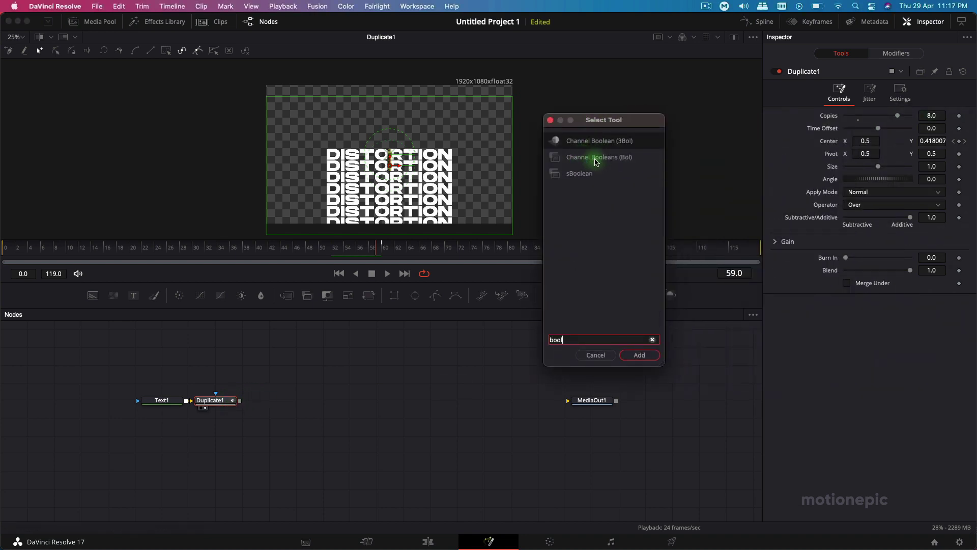
click(583, 158)
click(639, 355)
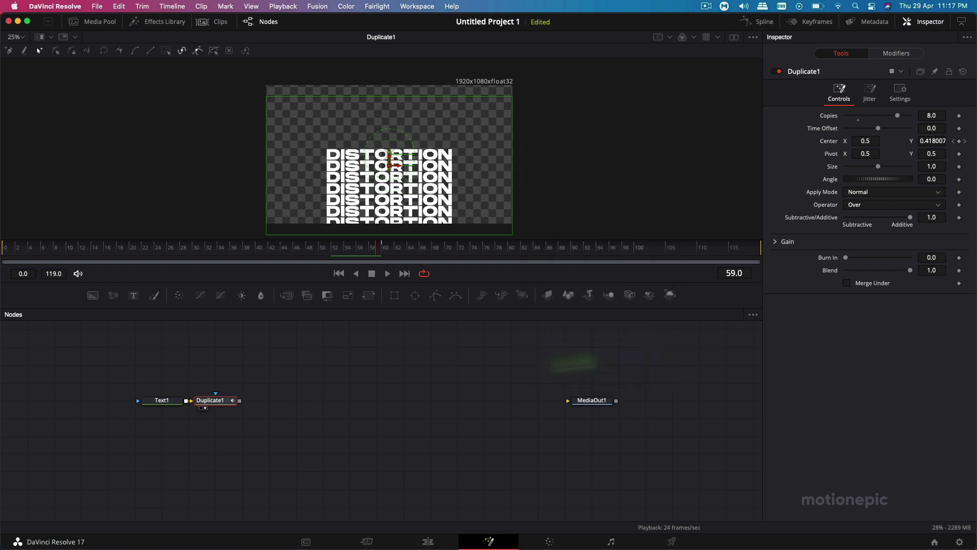
drag(301, 390, 306, 376)
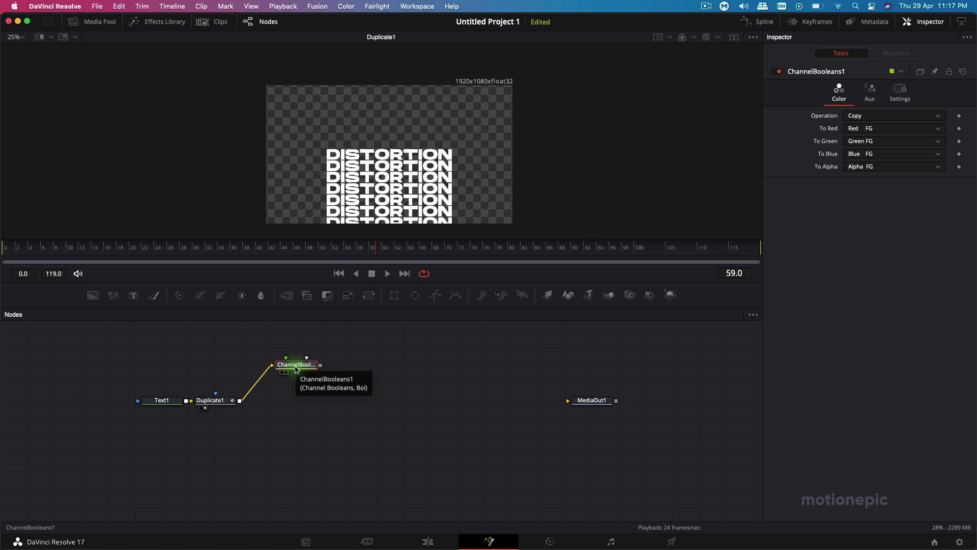
Rename the Channel Booleans node to R.
key(F2)
text(R)
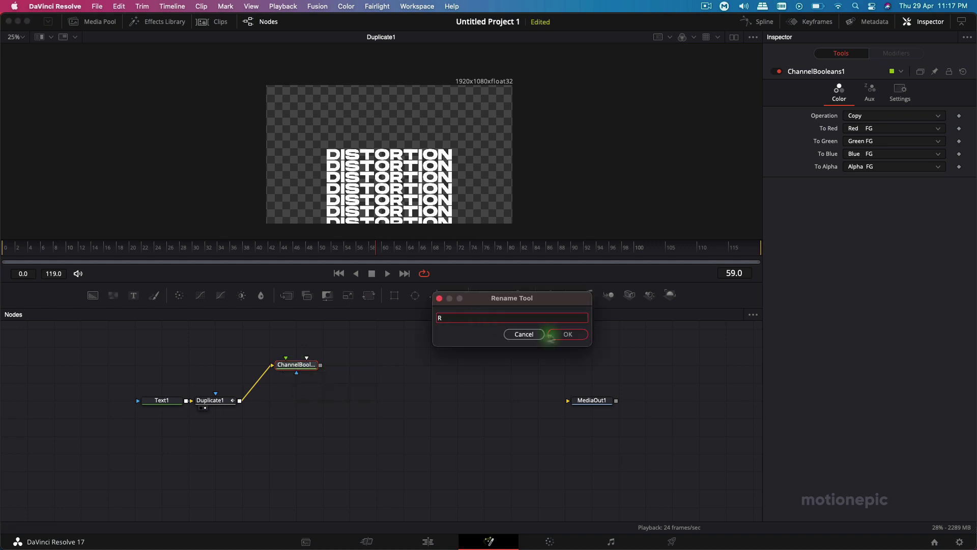
click(566, 335)
right_click(302, 368)
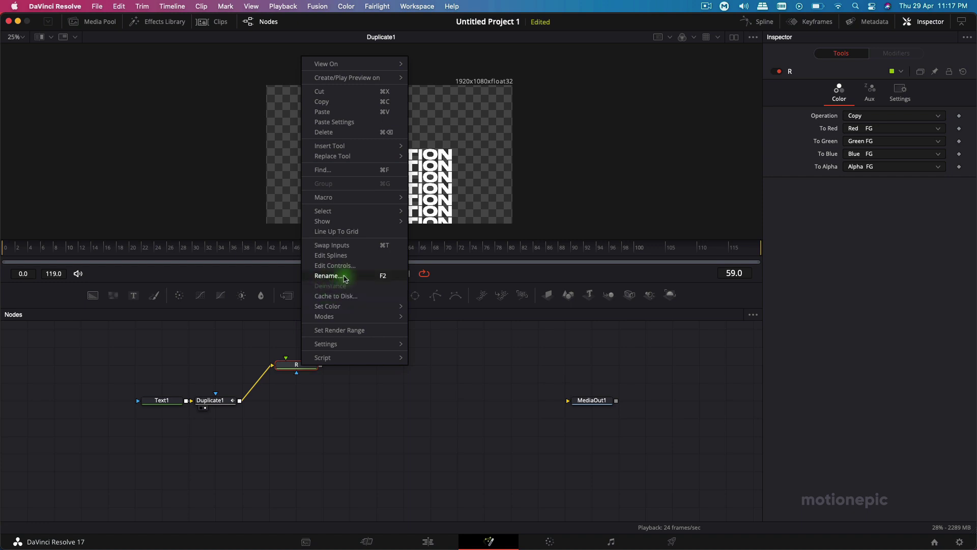
click(340, 409)
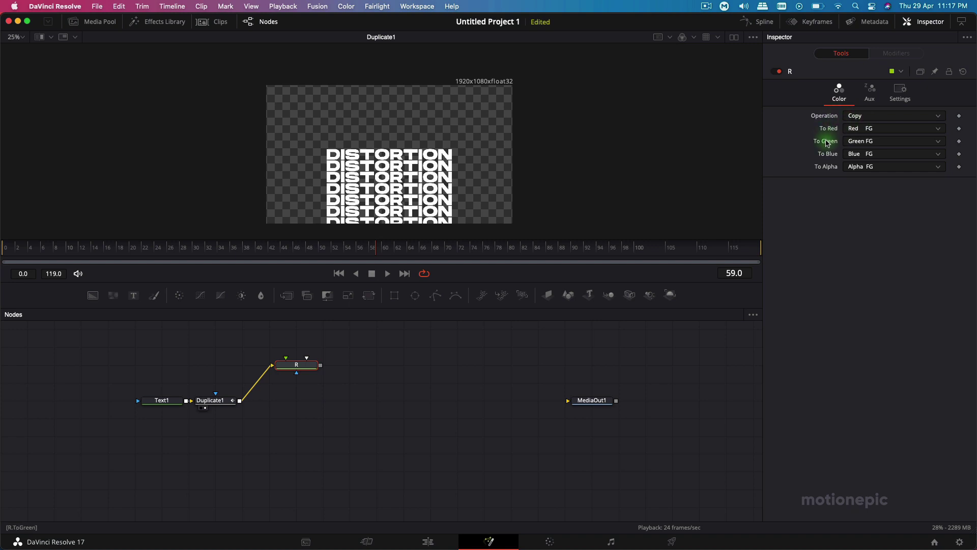
On the R node, keep To Red at Red FG and set both To Green and To Blue to Black.
click(858, 130)
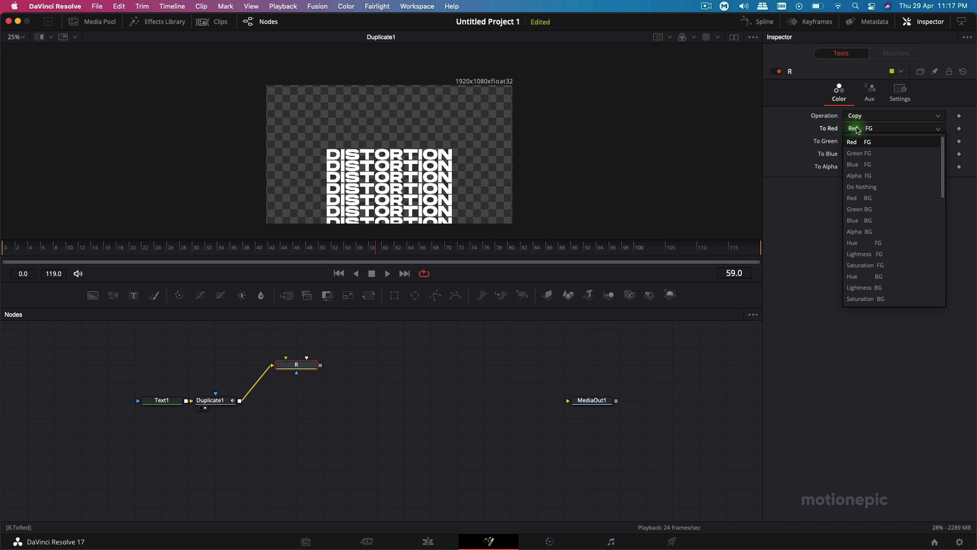
click(822, 130)
click(847, 142)
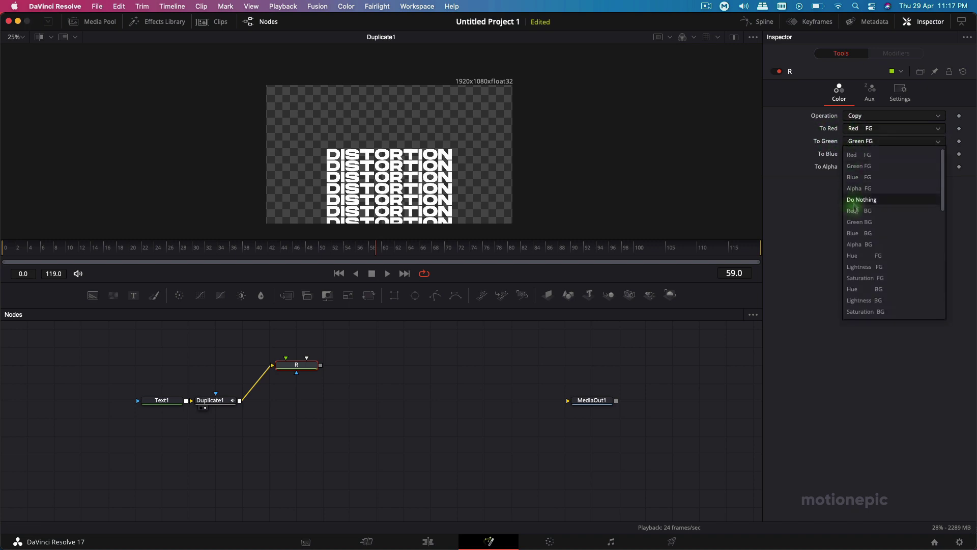
scroll(854, 265, down, 2)
click(859, 257)
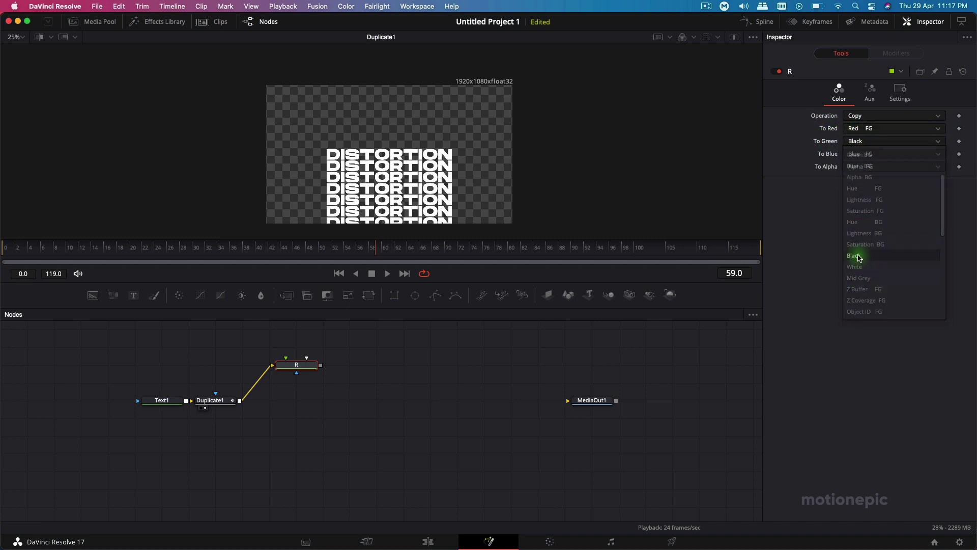
click(871, 155)
scroll(865, 262, down, 2)
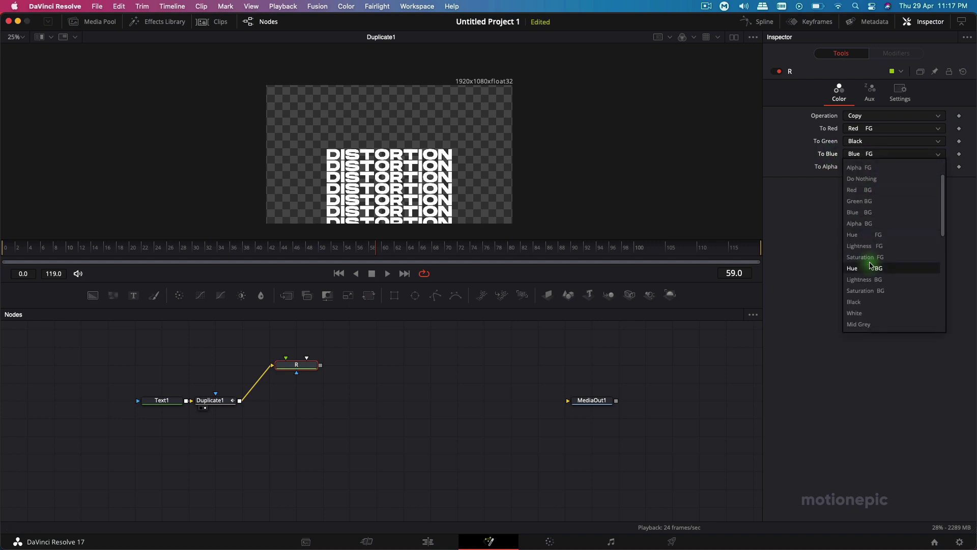
click(860, 301)
click(300, 365)
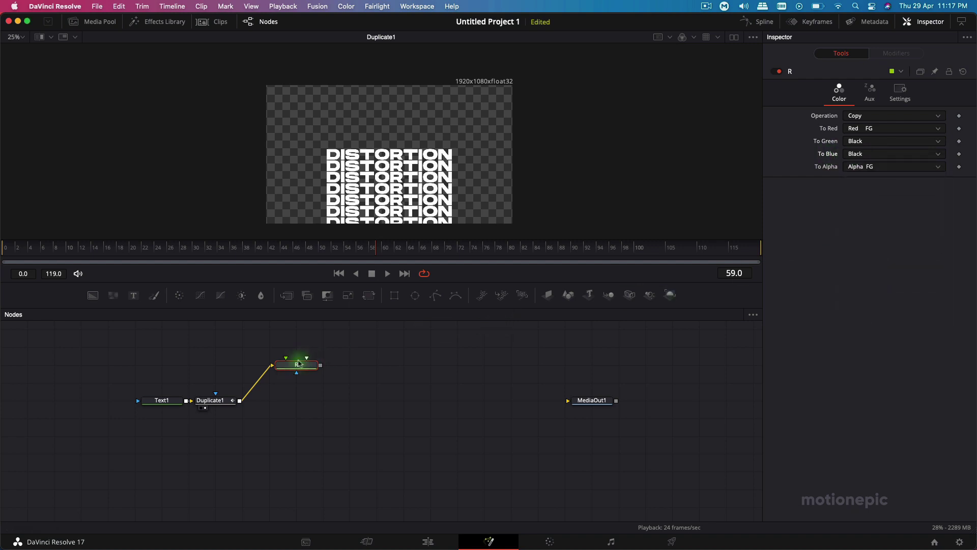
Show the R node in the viewer and paste a copy of it below, fed by Duplicate1.
drag(298, 366, 367, 167)
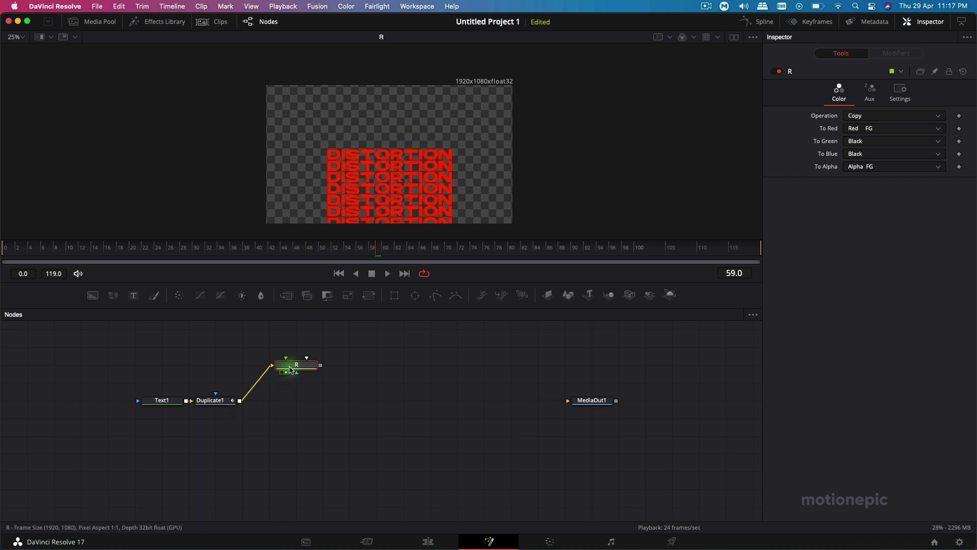
key(ctrl+v)
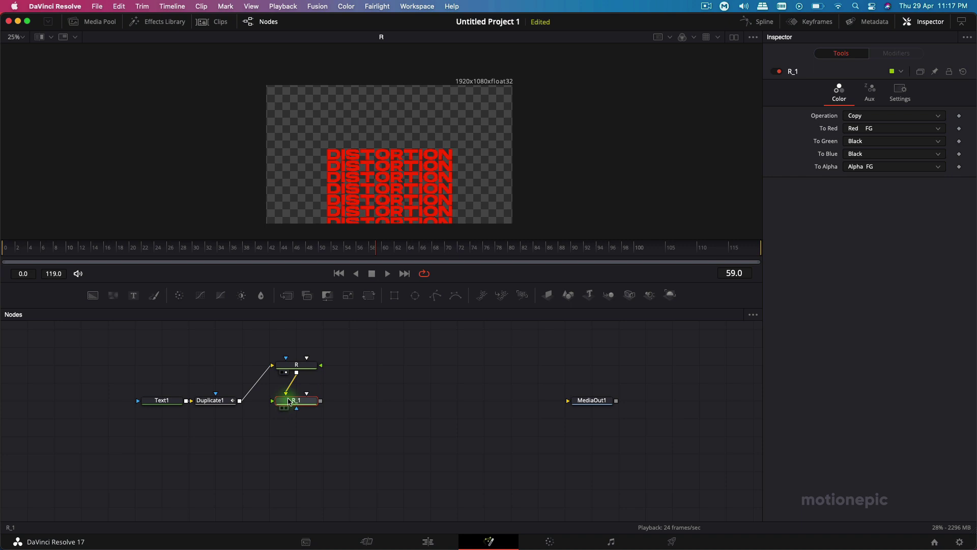
drag(291, 387, 275, 403)
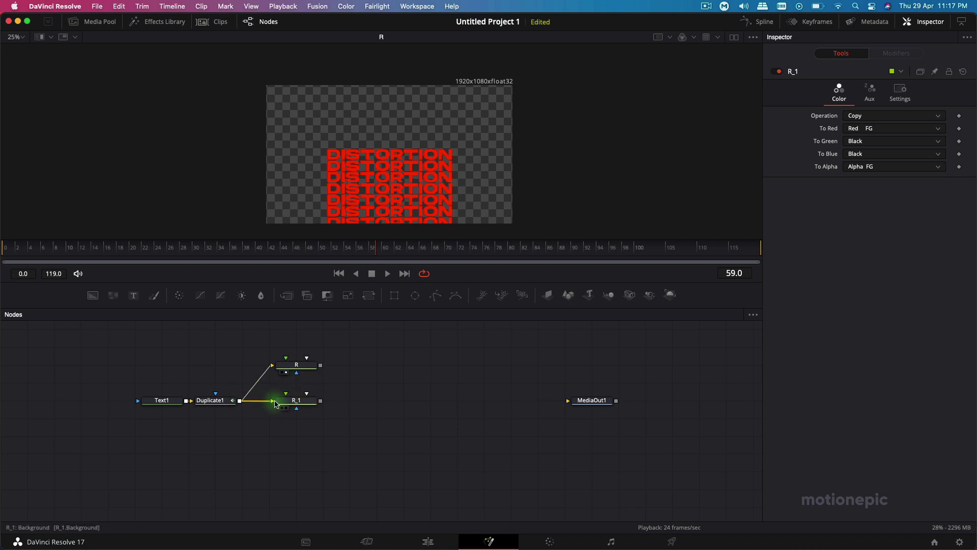
Rename the copied R_1 node to G.
right_click(293, 401)
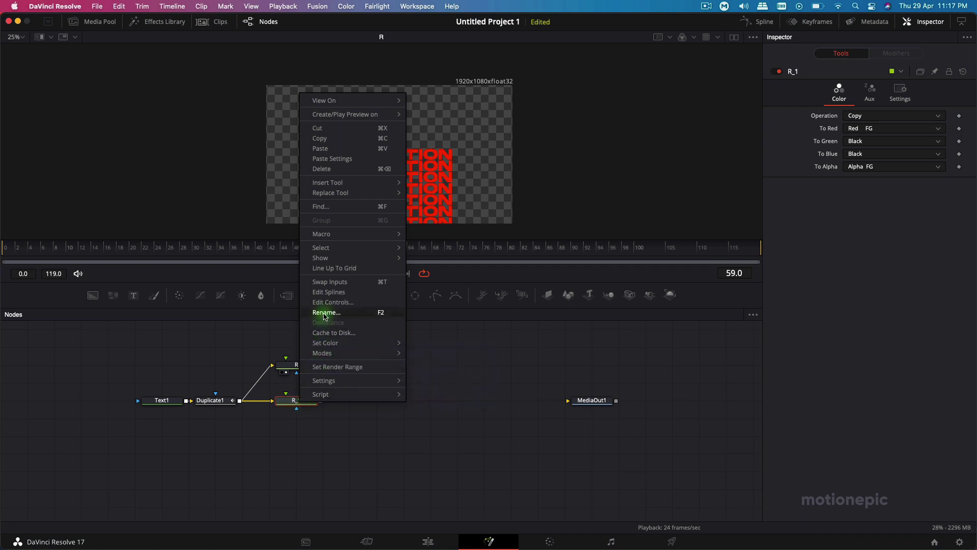
click(324, 313)
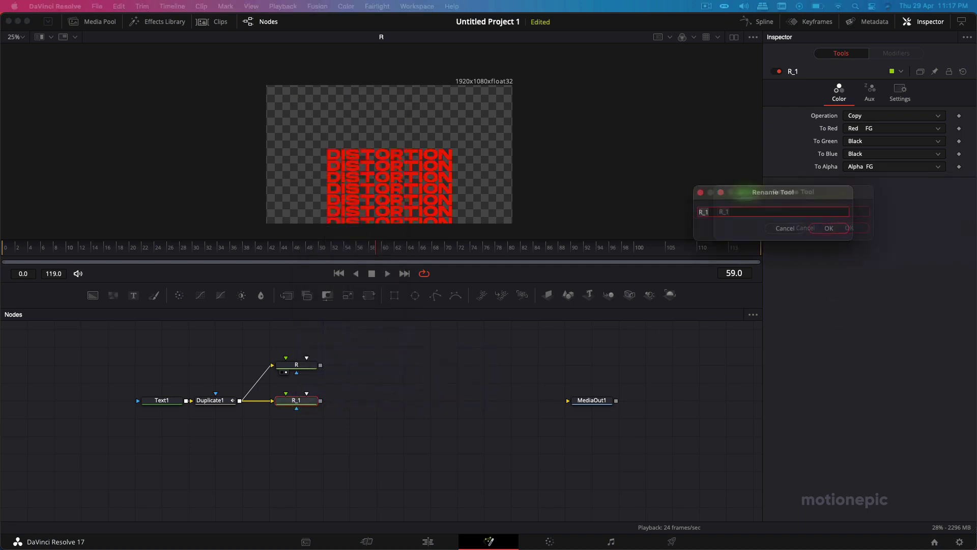
drag(773, 197, 558, 229)
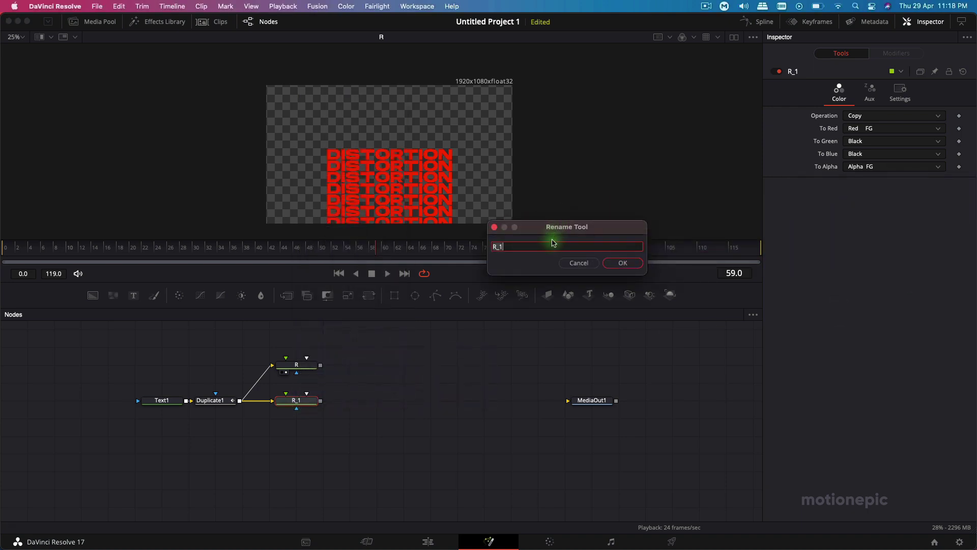
text(G)
click(618, 263)
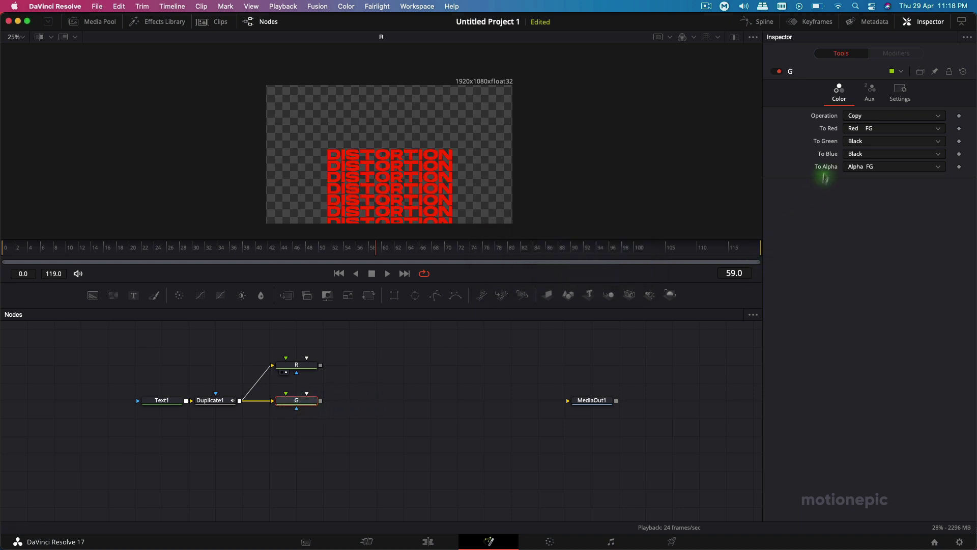
On the G node, set To Red to Black and To Green to Green FG, keep To Blue at Black, and view its output.
click(860, 132)
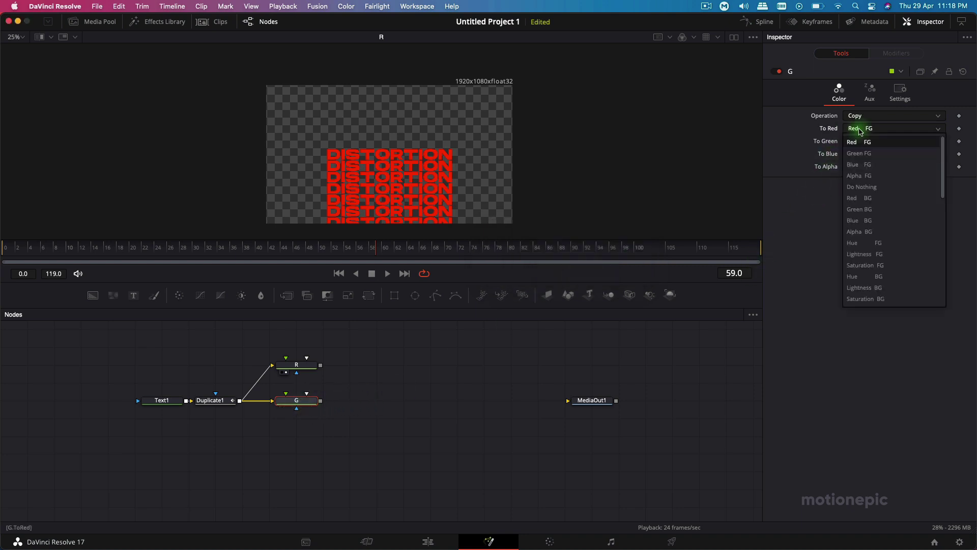
scroll(859, 245, down, 2)
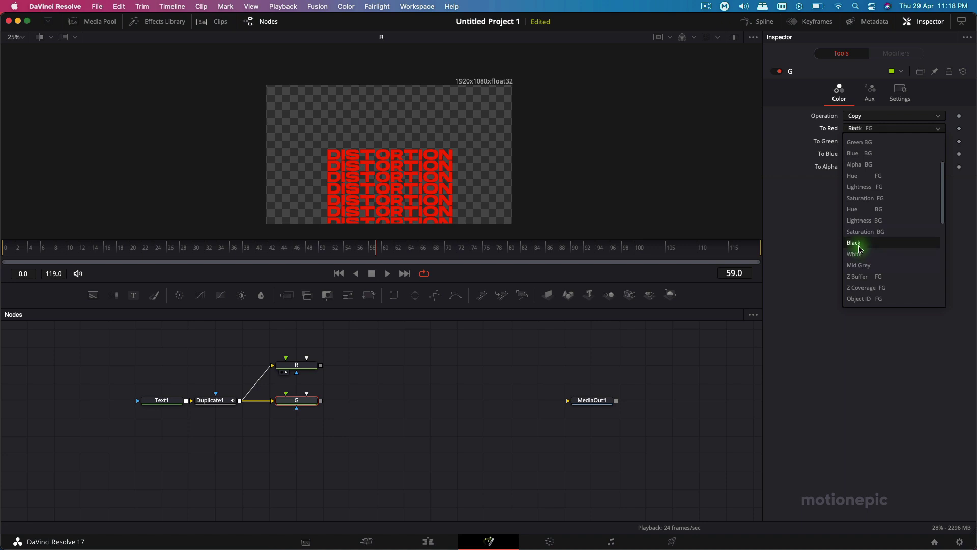
click(858, 243)
click(860, 141)
click(857, 153)
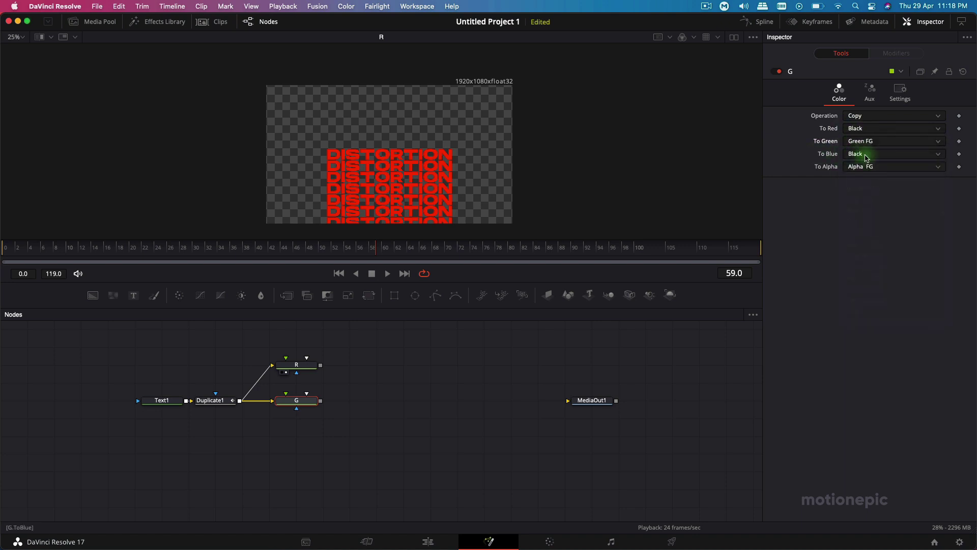
drag(301, 405, 363, 184)
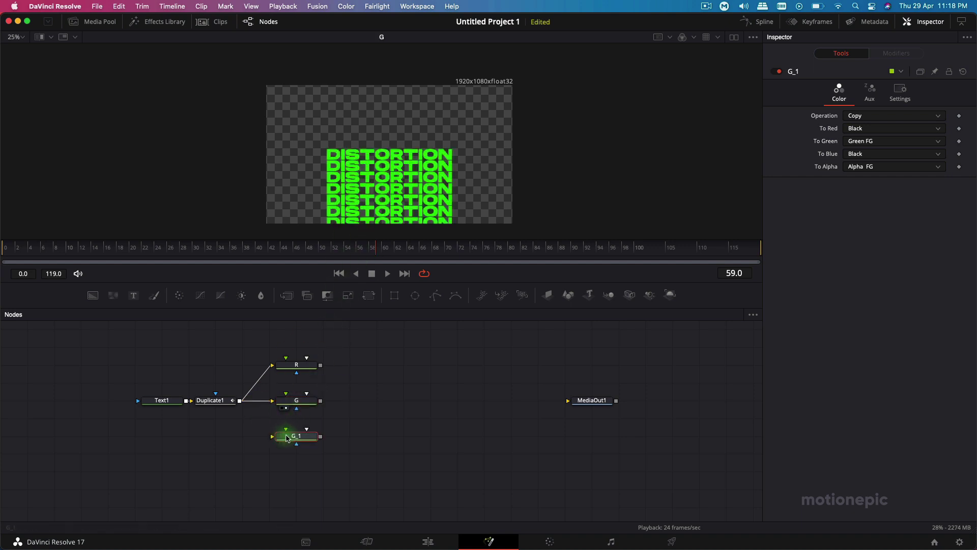
Add a copy of the G node below it, fed by Duplicate1, and rename it to B.
drag(239, 400, 273, 438)
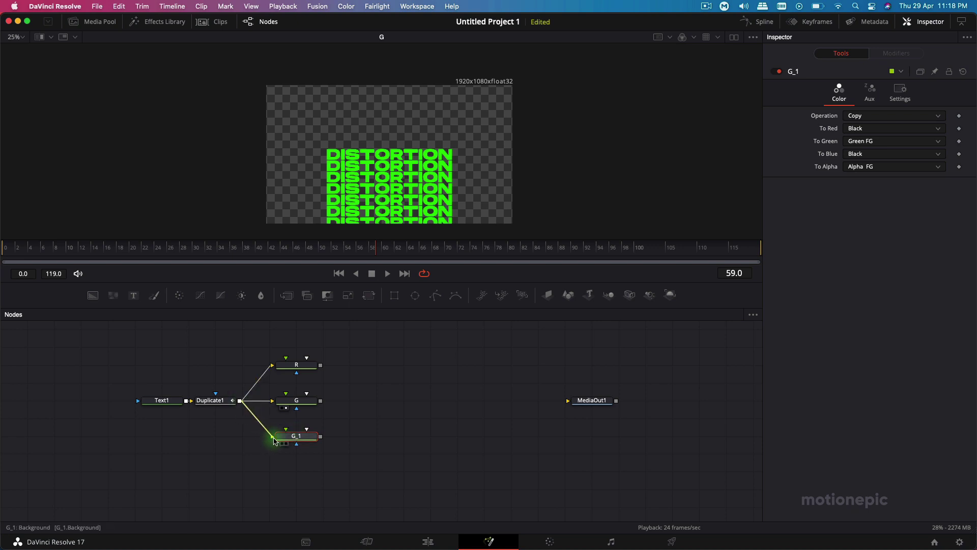
right_click(291, 437)
click(315, 347)
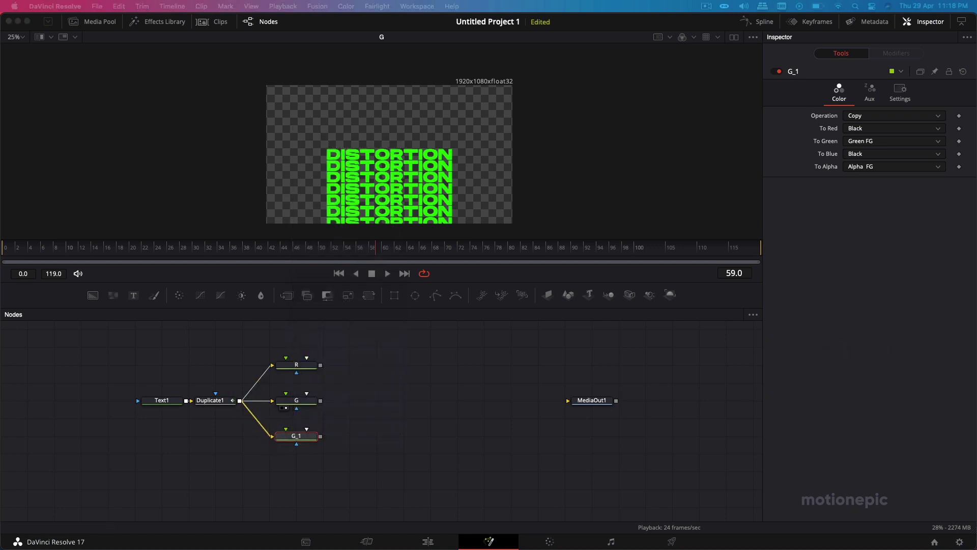
drag(657, 188, 557, 227)
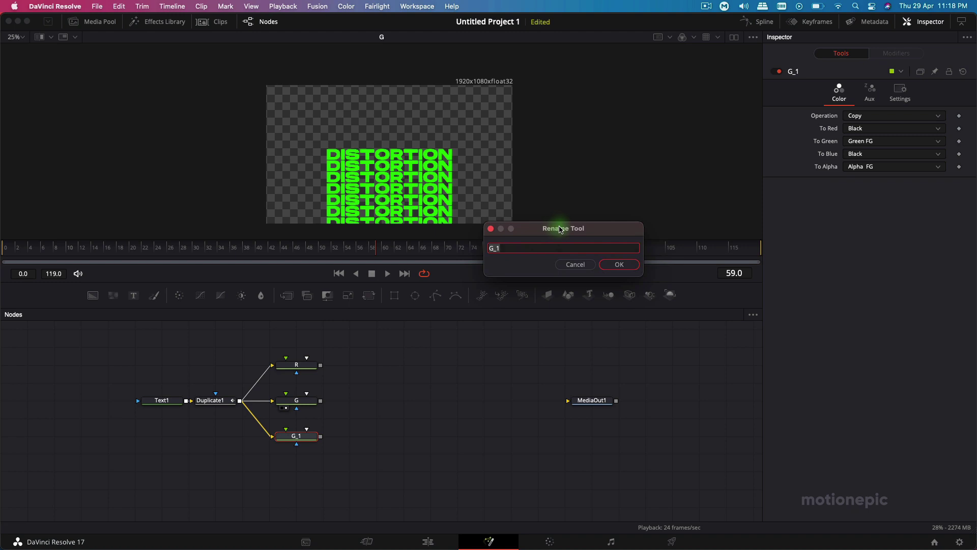
click(613, 265)
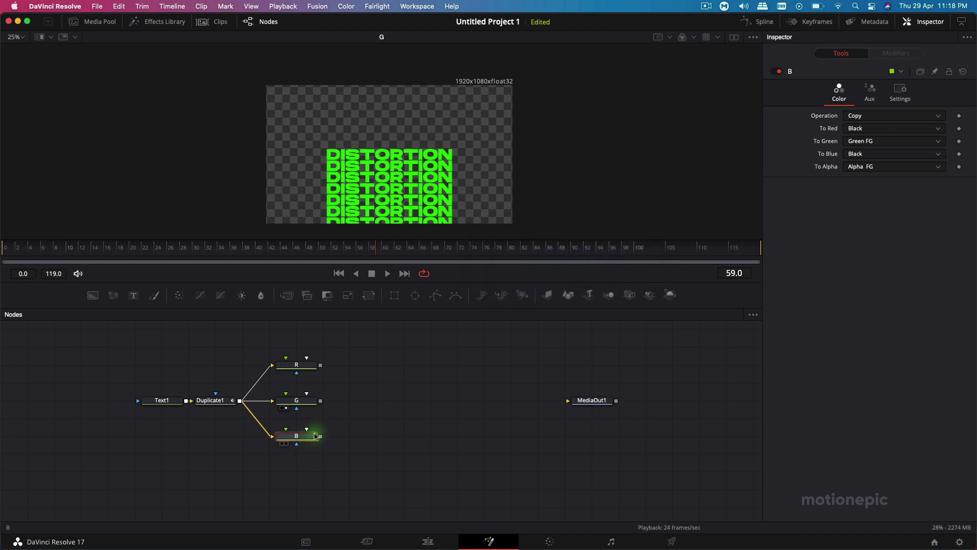
On the B node, set To Green to Black and To Blue to Blue FG, and preview its output over the timeline.
click(856, 142)
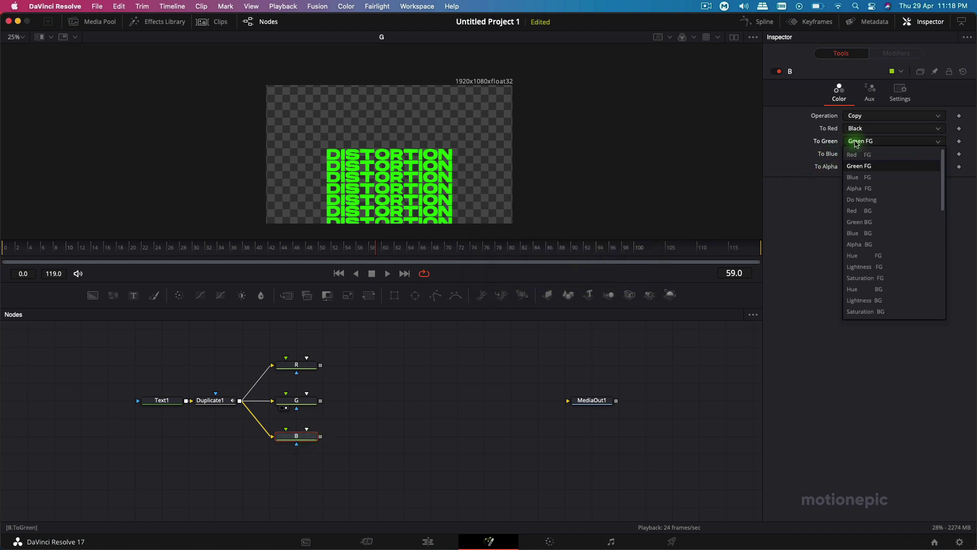
scroll(863, 275, down, 3)
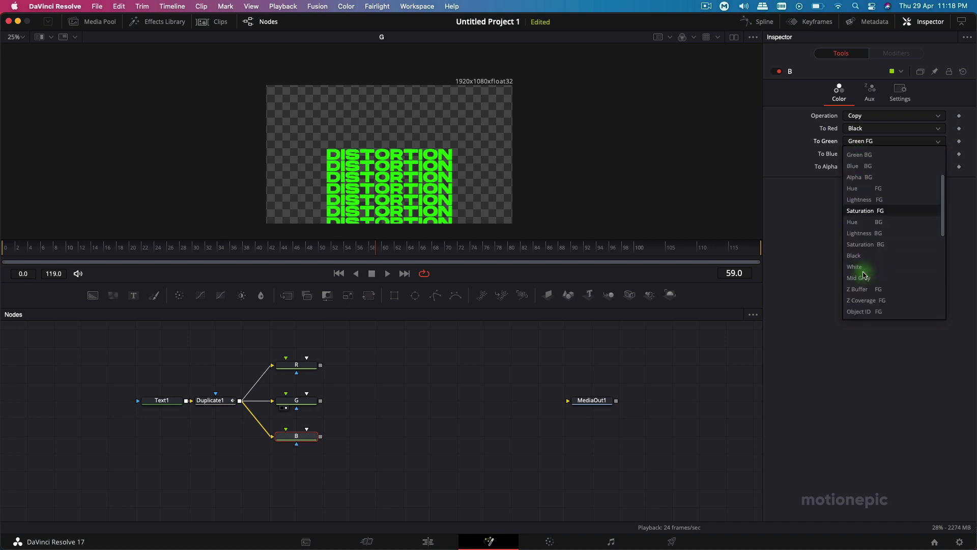
click(855, 256)
click(862, 155)
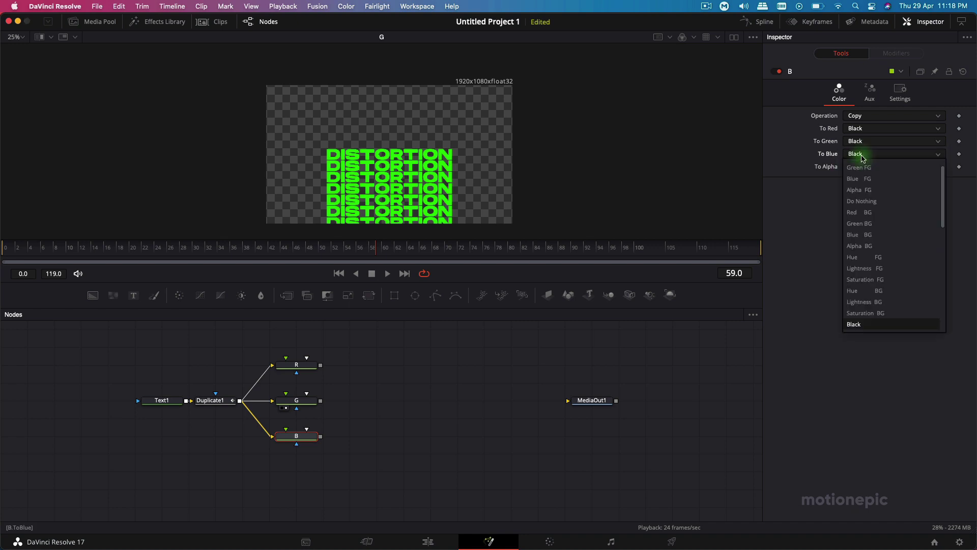
click(859, 178)
key(1)
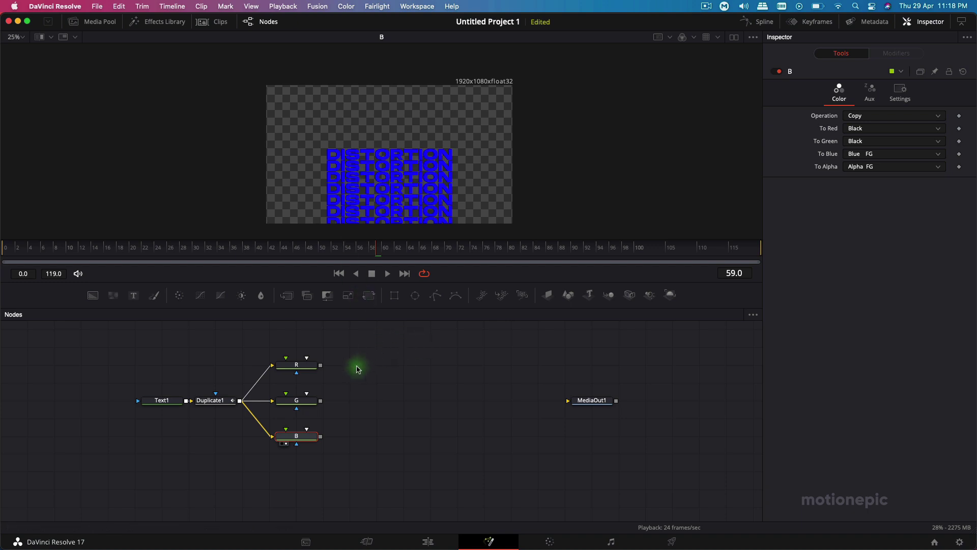
scroll(436, 358, up, 2)
drag(217, 251, 398, 252)
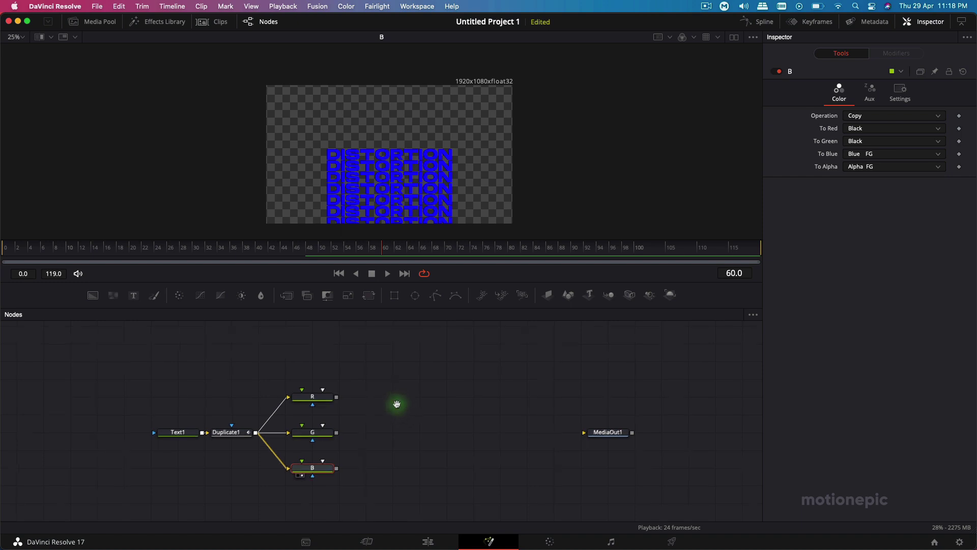
Add a Displace node directly after the R node.
drag(398, 402, 379, 410)
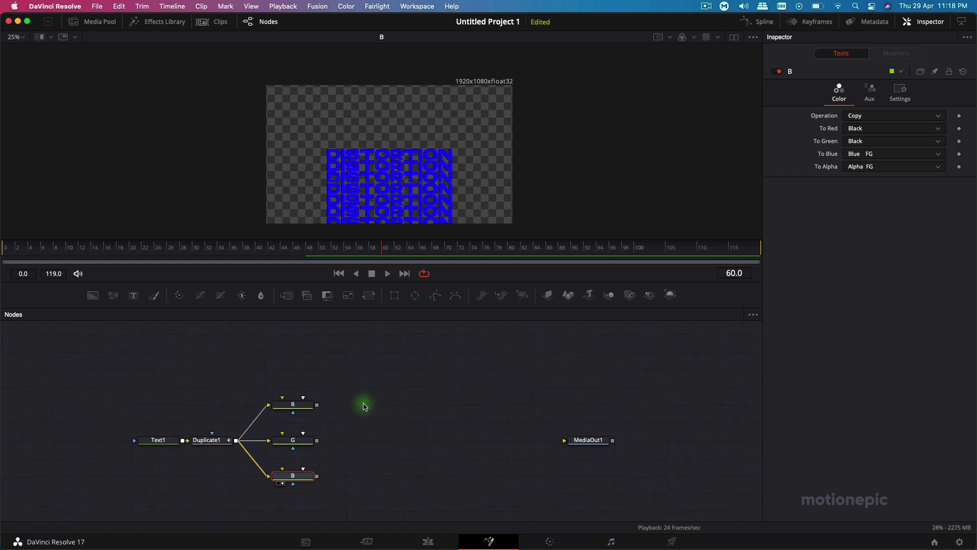
click(339, 404)
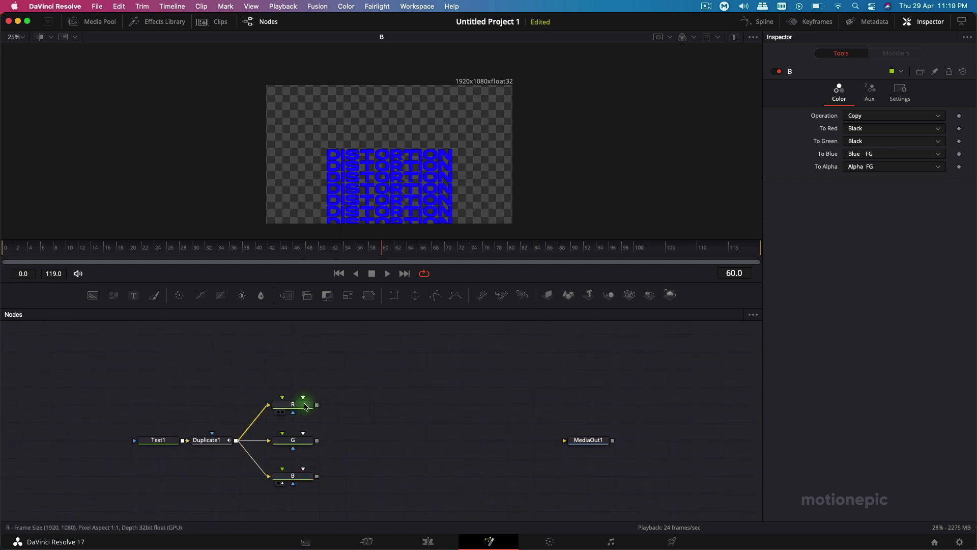
key(super+Tab)
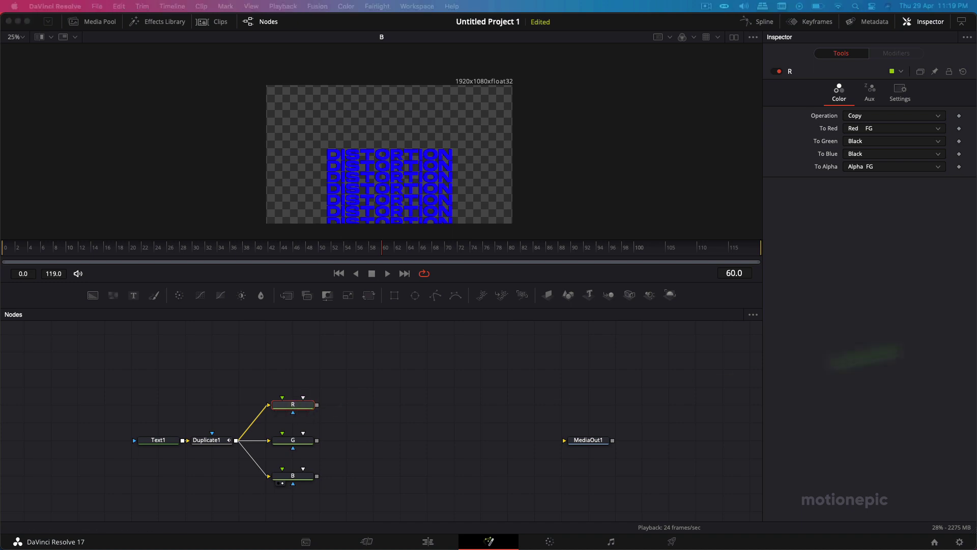
text(Displace)
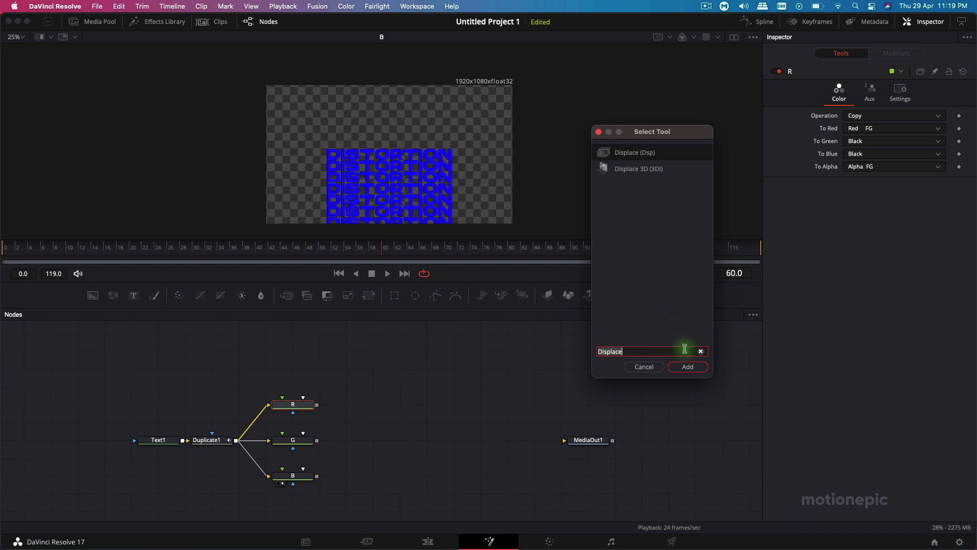
click(687, 367)
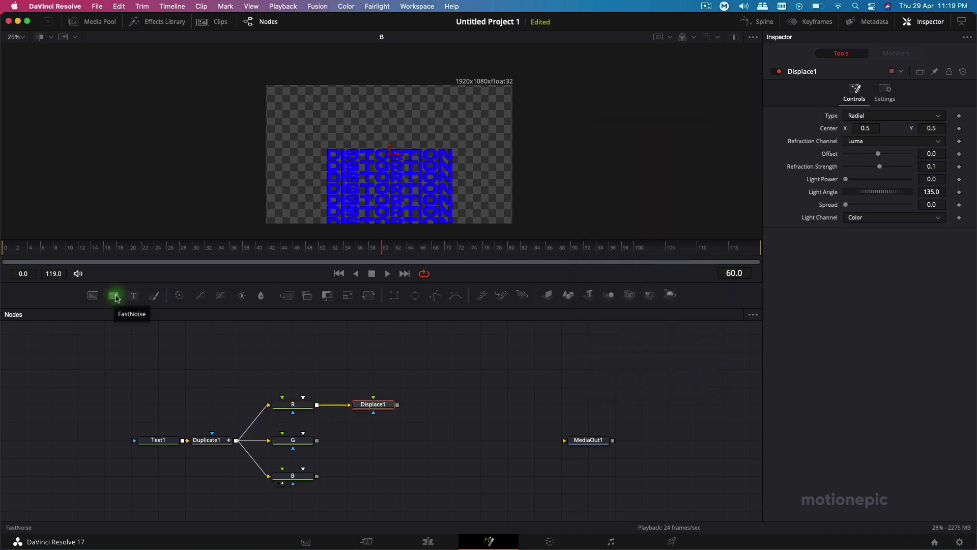
Add a FastNoise node above the R branch, connect it to Displace1's foreground input, and view Displace1.
drag(114, 296, 415, 189)
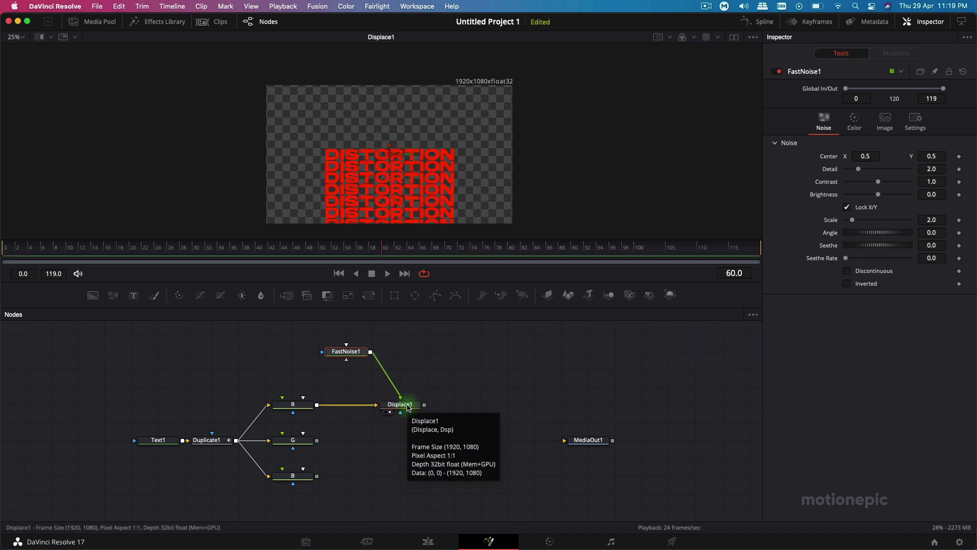
click(408, 407)
click(344, 351)
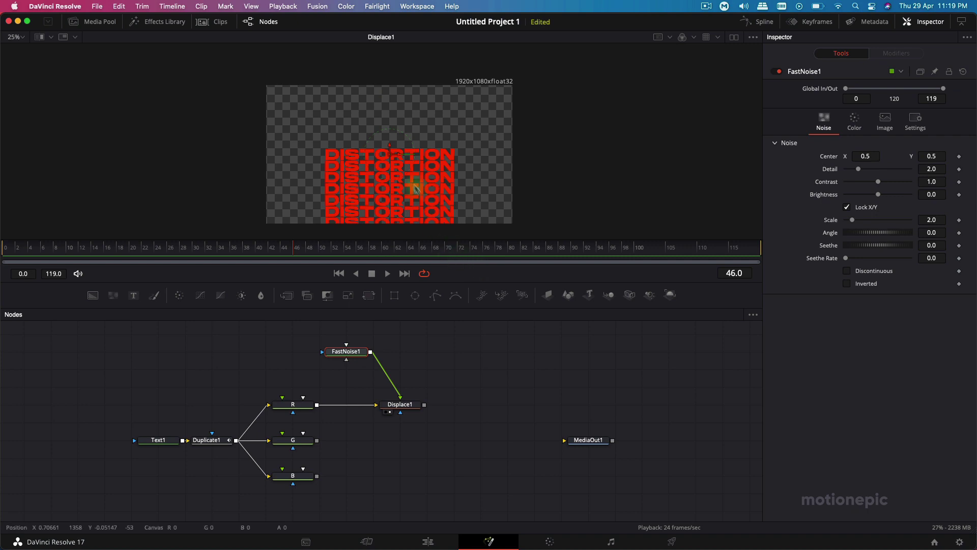
Enable the dual viewer, showing FastNoise1 beside the Displace1 output, and select the Displace1 node.
click(733, 42)
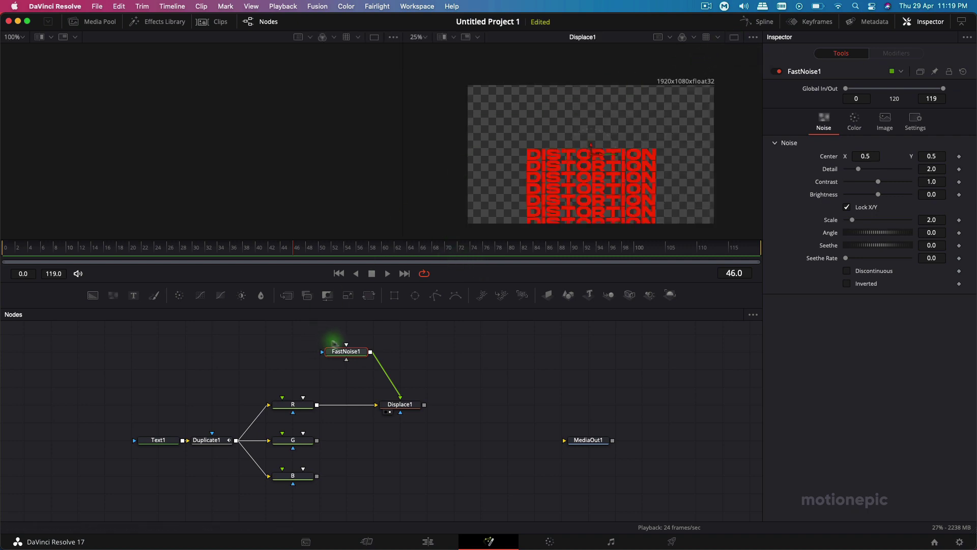
drag(341, 352, 244, 156)
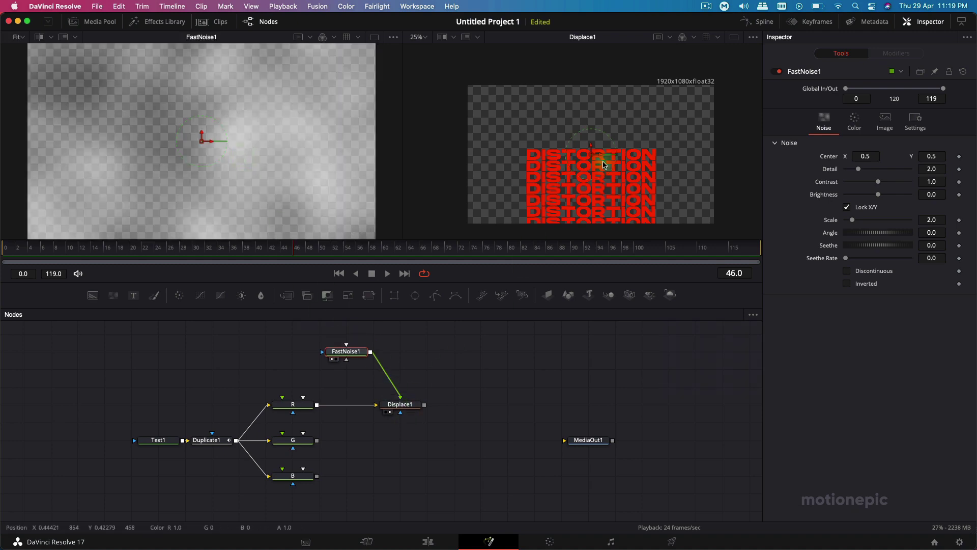
click(399, 406)
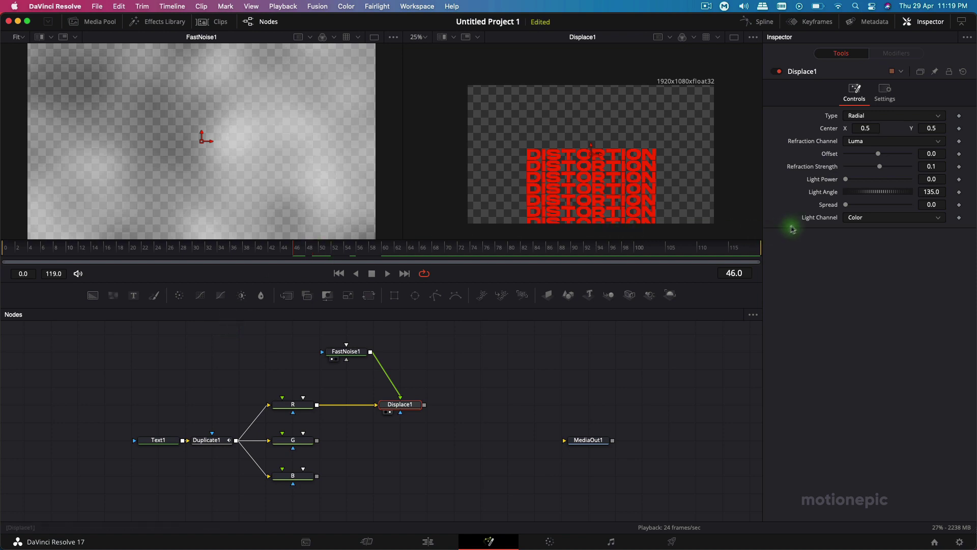
Set FastNoise1's Contrast to about 3.98, Brightness to 0.37, Scale to 7.72 and Detail to 1.57, and play back the animation.
click(344, 351)
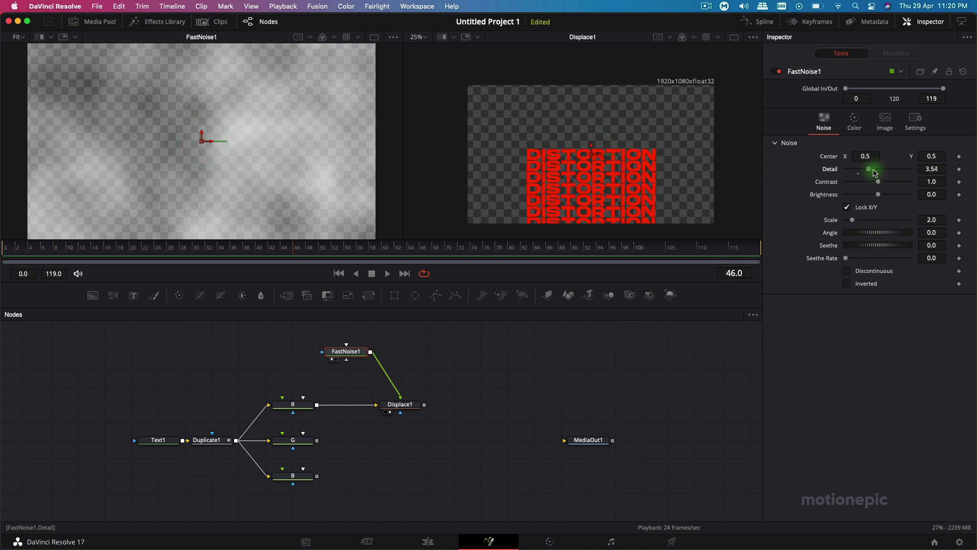
mouse_move(878, 182)
mouse_down()
mouse_move(905, 185)
mouse_move(890, 195)
mouse_up()
scroll(585, 188, up, 2)
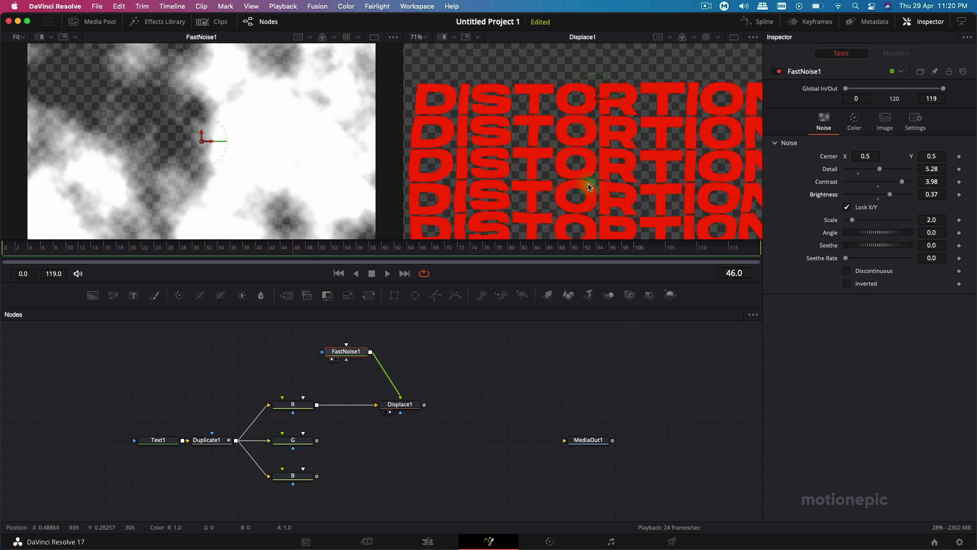
scroll(575, 168, down, 1)
drag(852, 220, 872, 222)
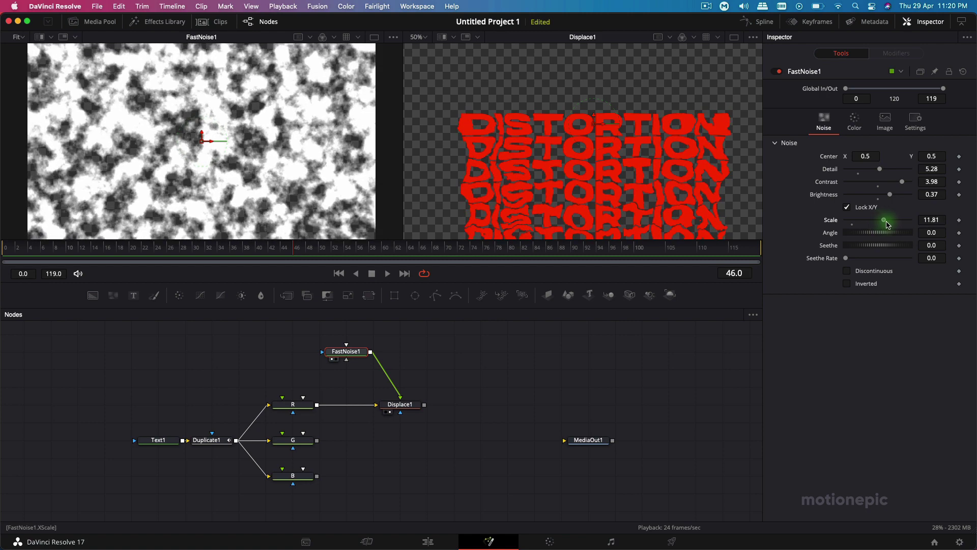
drag(879, 169, 856, 171)
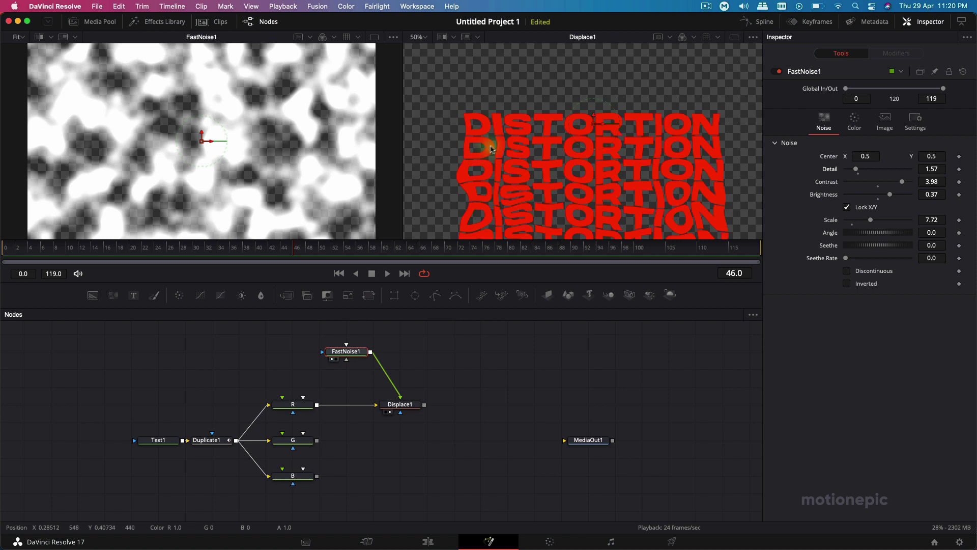
drag(295, 249, 268, 251)
key(space)
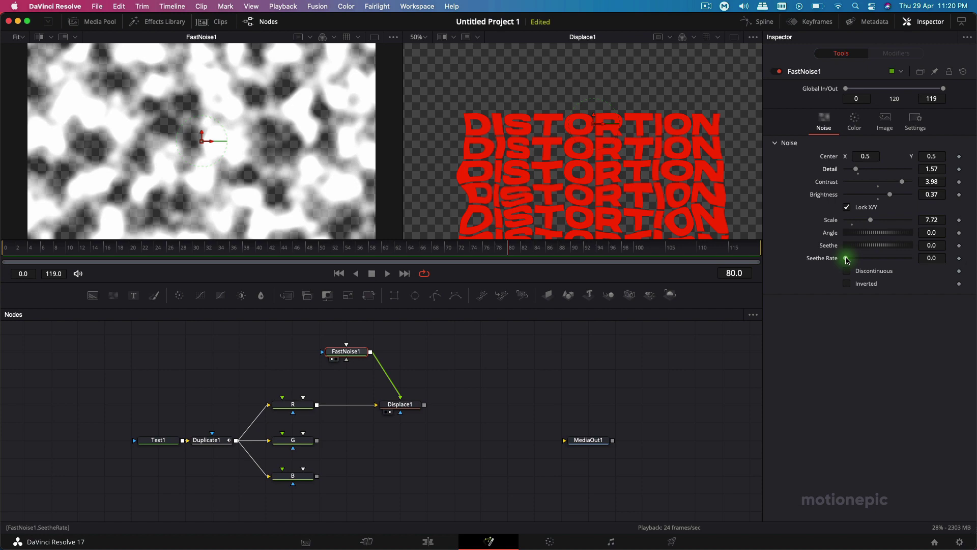
Set FastNoise1's Seethe Rate to about 0.102 and play back the animated distortion.
drag(847, 260, 854, 260)
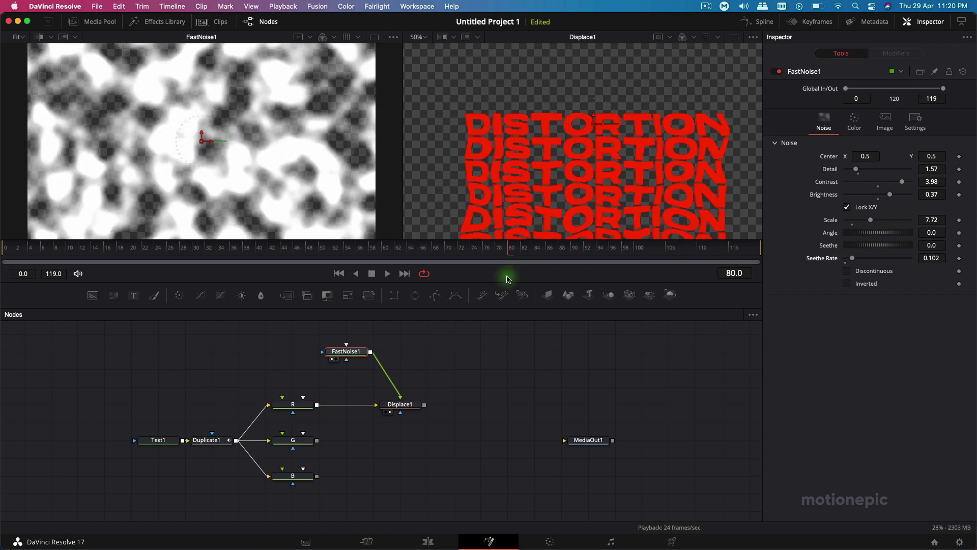
key(space)
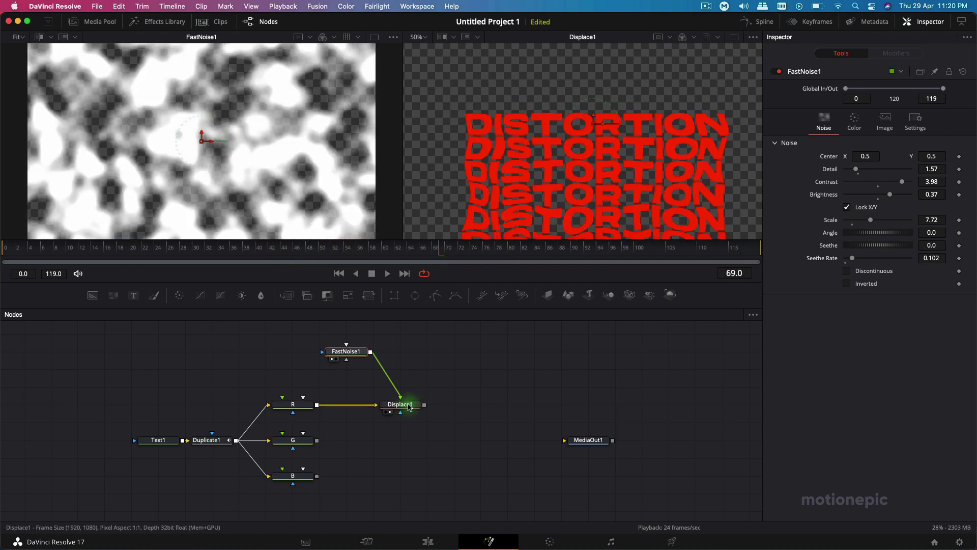
Duplicate the Displace1 node into the G branch, feeding it from G and connecting FastNoise1 to its foreground input.
click(409, 406)
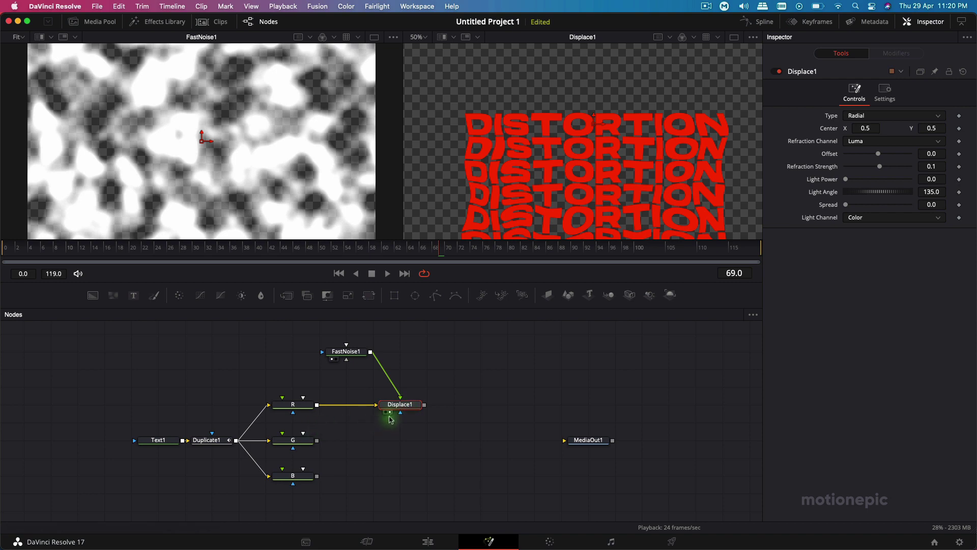
click(304, 441)
click(304, 476)
click(400, 415)
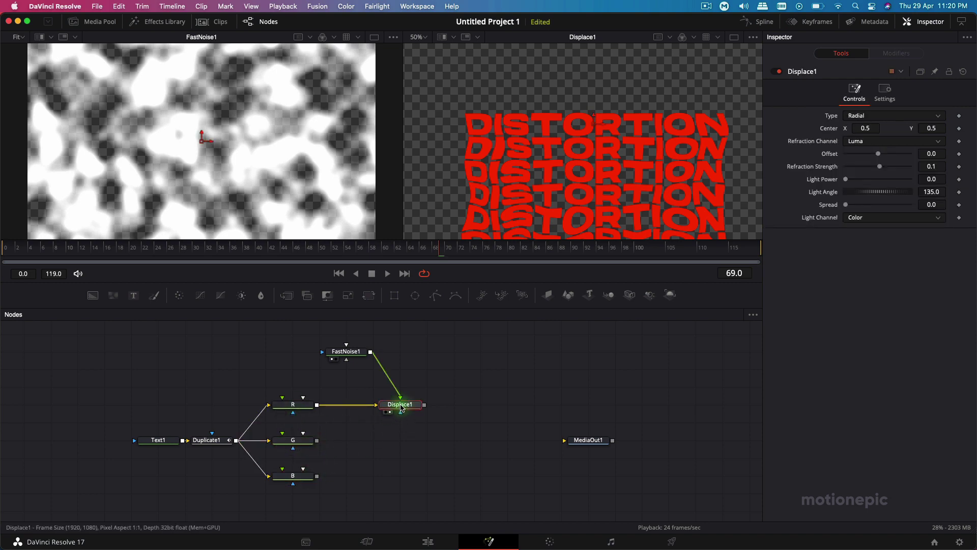
key(ctrl+c)
key(ctrl+v)
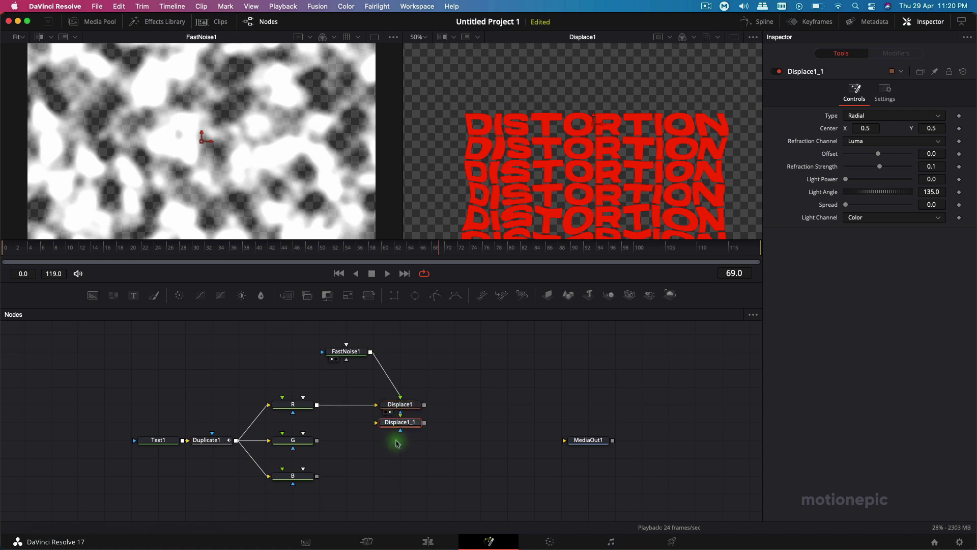
drag(399, 422, 400, 439)
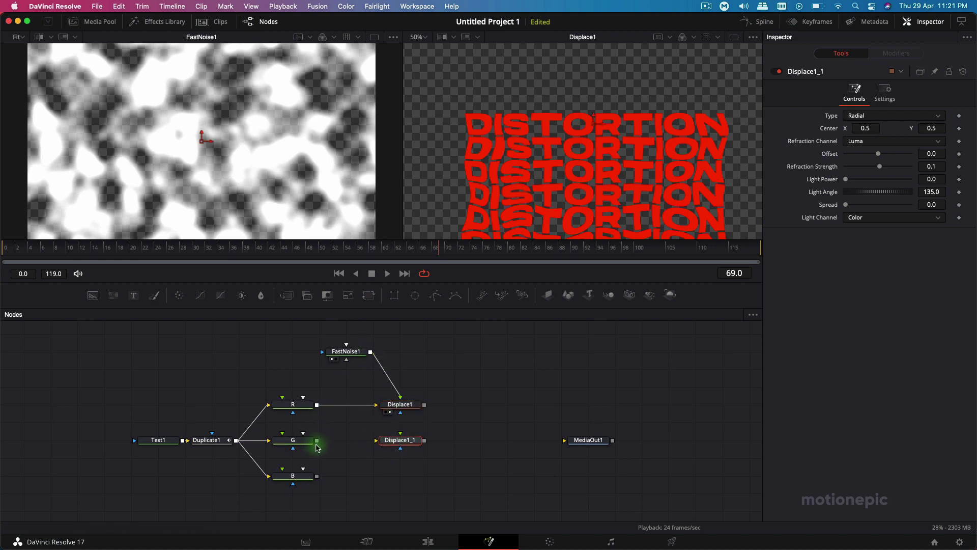
drag(317, 440, 379, 443)
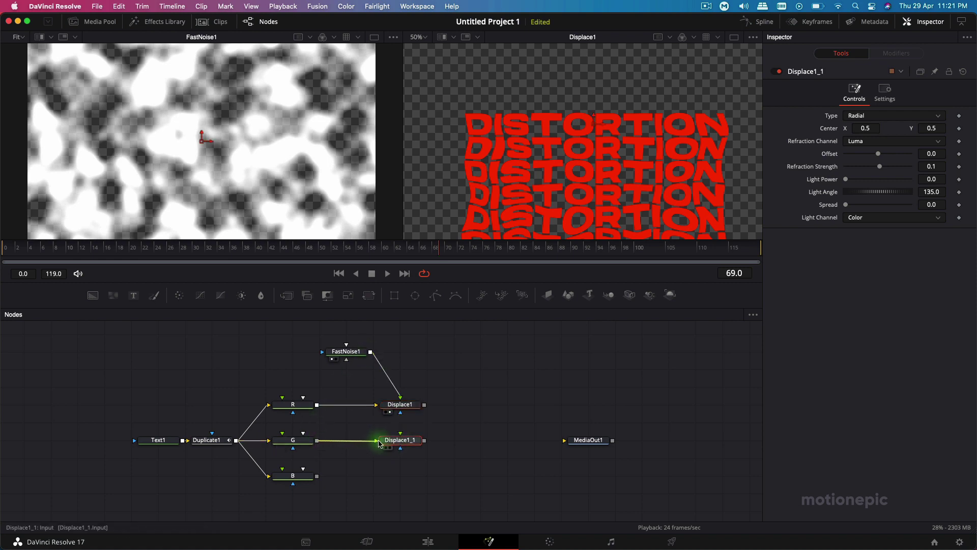
drag(370, 352, 402, 437)
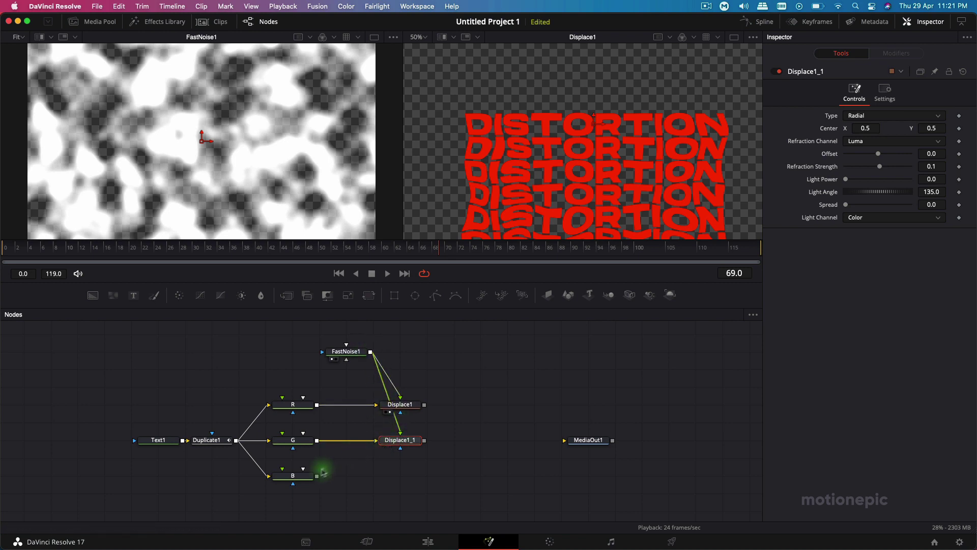
Paste another Displace copy beside B, feeding it from B and connecting FastNoise1 to its foreground input.
click(393, 473)
key(ctrl+v)
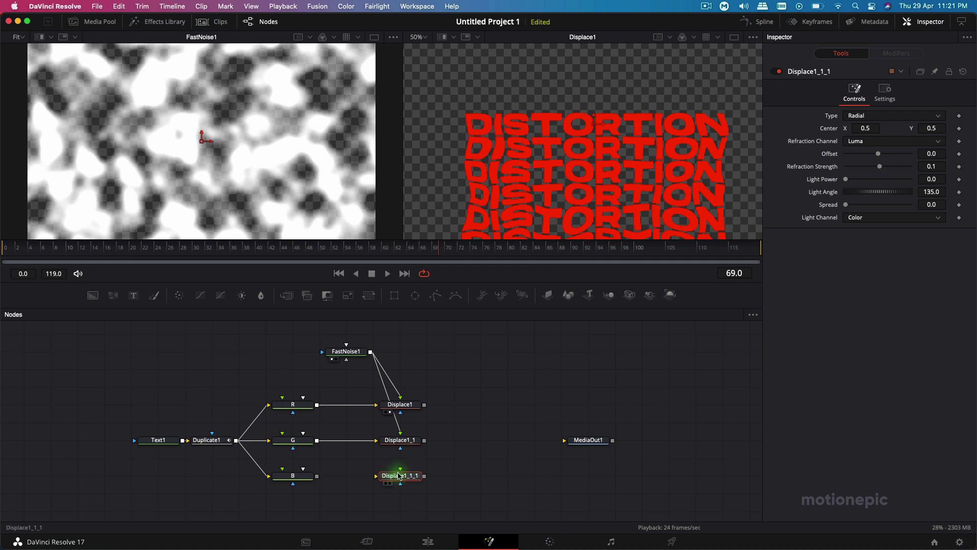
drag(317, 476, 380, 476)
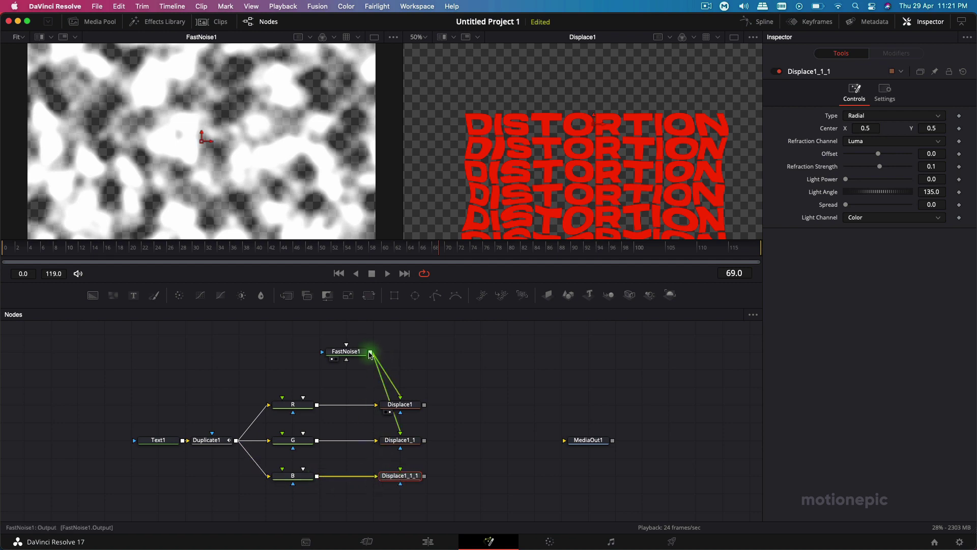
drag(370, 351, 402, 471)
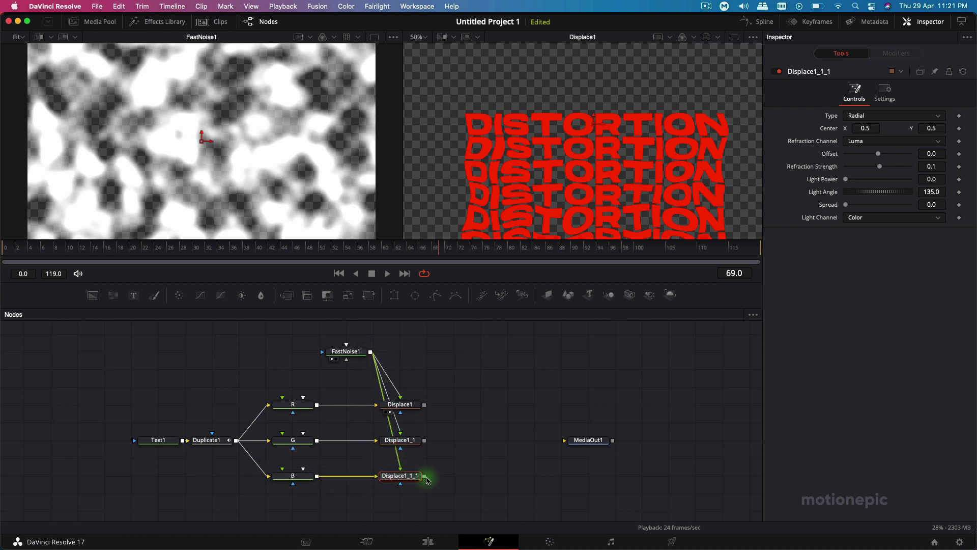
View the green Displace1_1 and blue Displace1_1_1 outputs in the second viewer while scrubbing through the frames.
click(400, 404)
drag(398, 438, 508, 216)
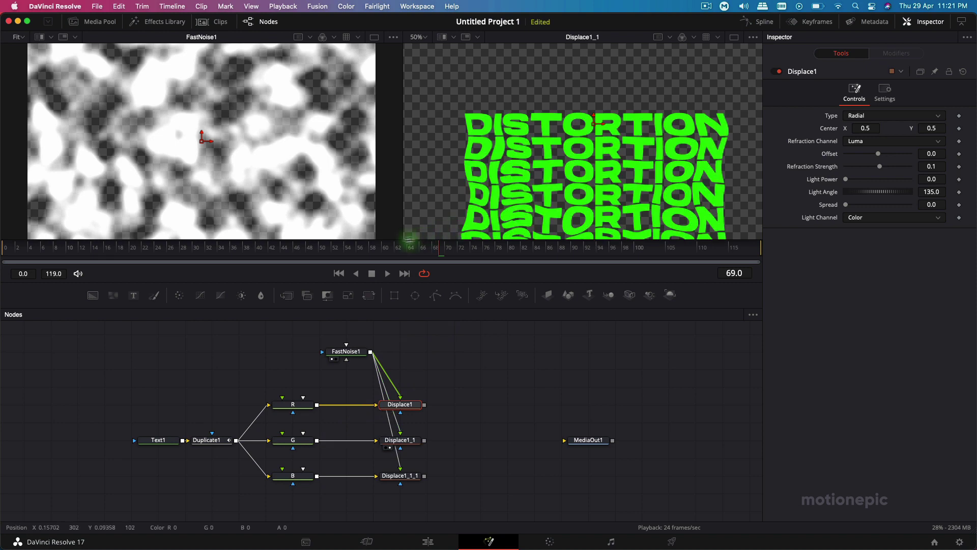
drag(366, 247, 489, 249)
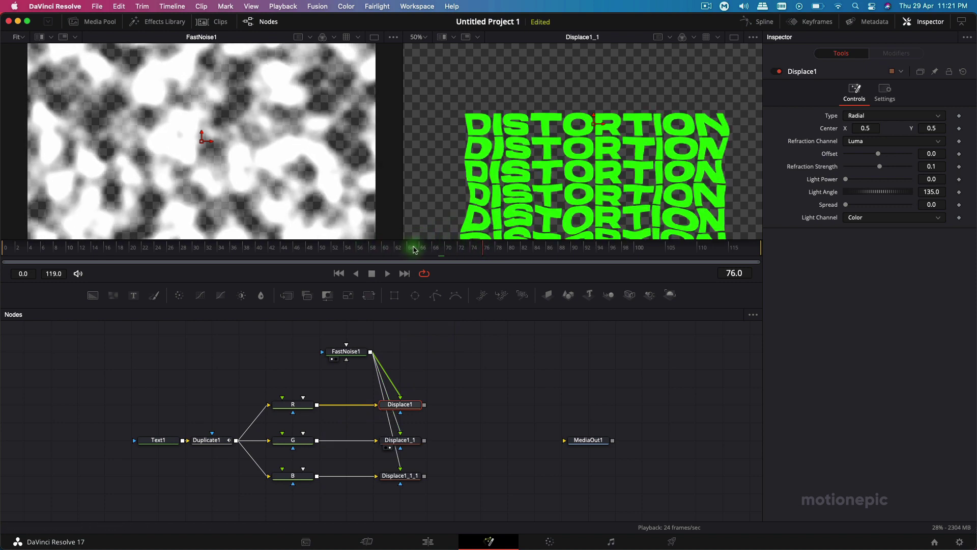
drag(399, 479, 560, 159)
drag(447, 247, 423, 248)
Add a Channel Booleans node after the Displace nodes, in line with the R branch.
click(367, 405)
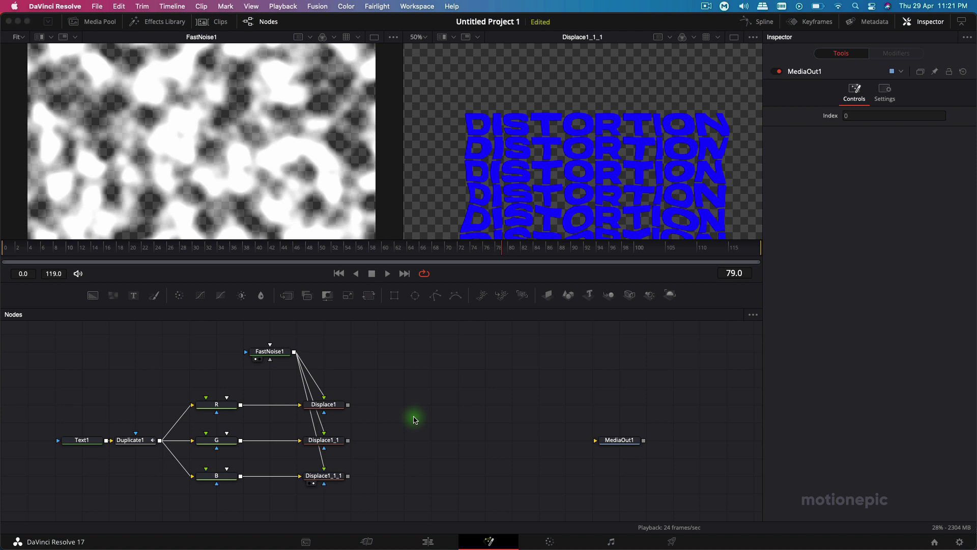
key(shift+space)
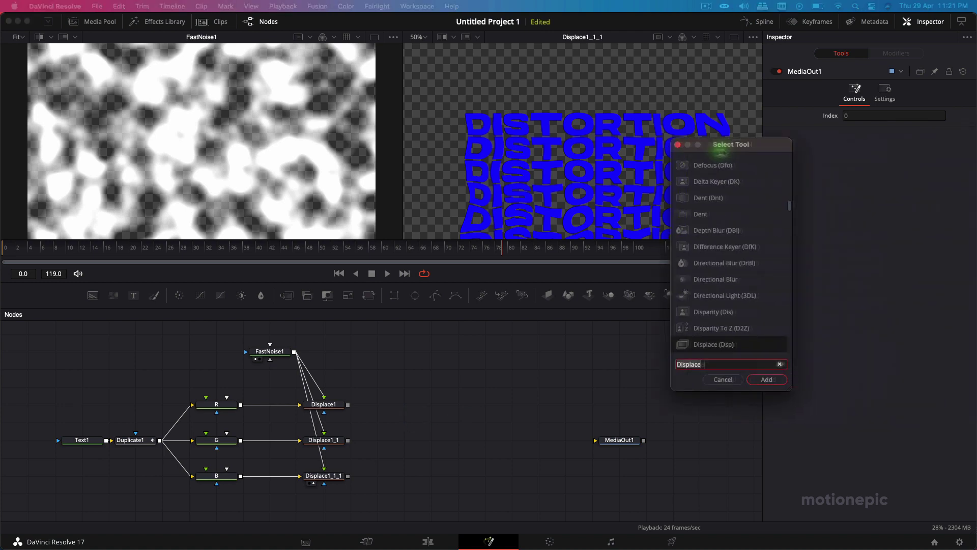
drag(727, 152, 629, 173)
key(BackSpace)
key(BackSpace)
key(BackSpace)
key(BackSpace)
key(BackSpace)
key(BackSpace)
key(BackSpace)
key(BackSpace)
text(Channel Booleans)
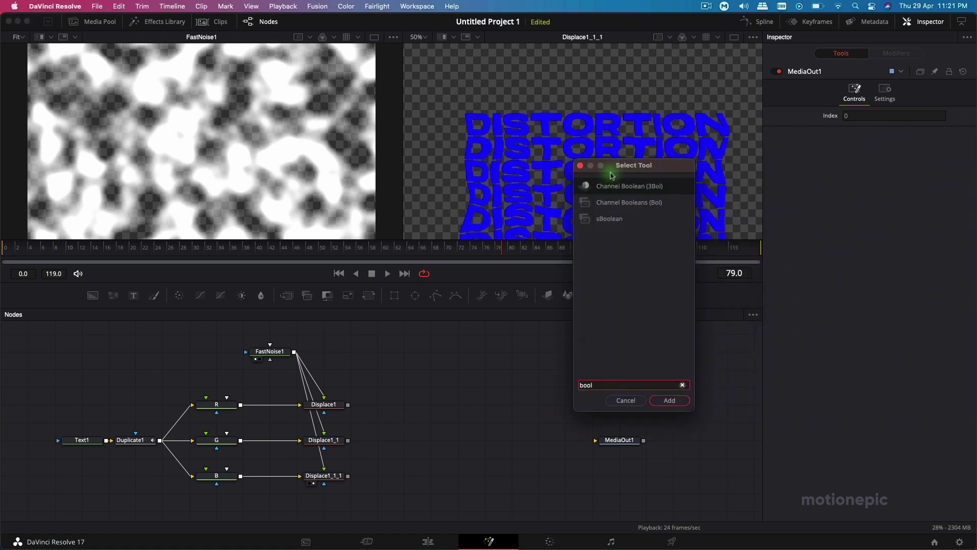
click(668, 400)
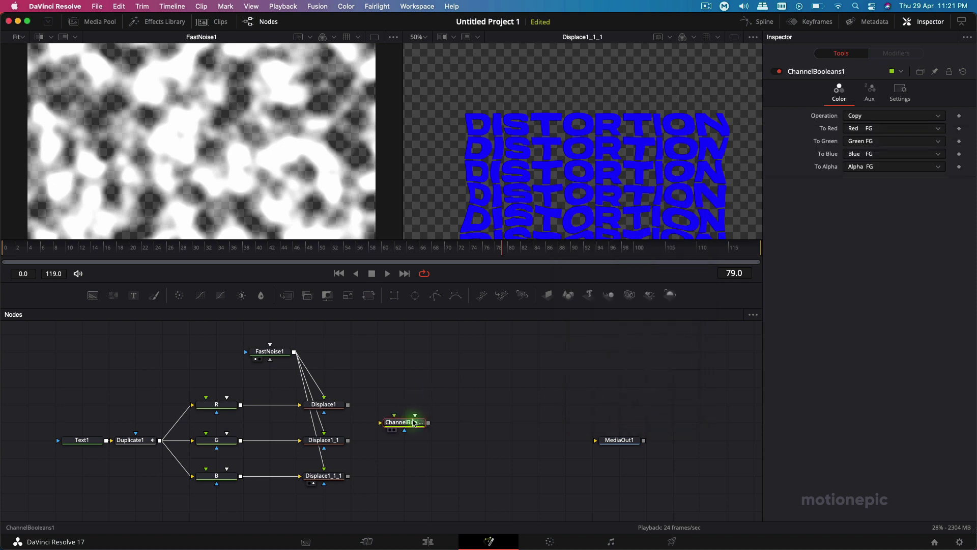
click(444, 411)
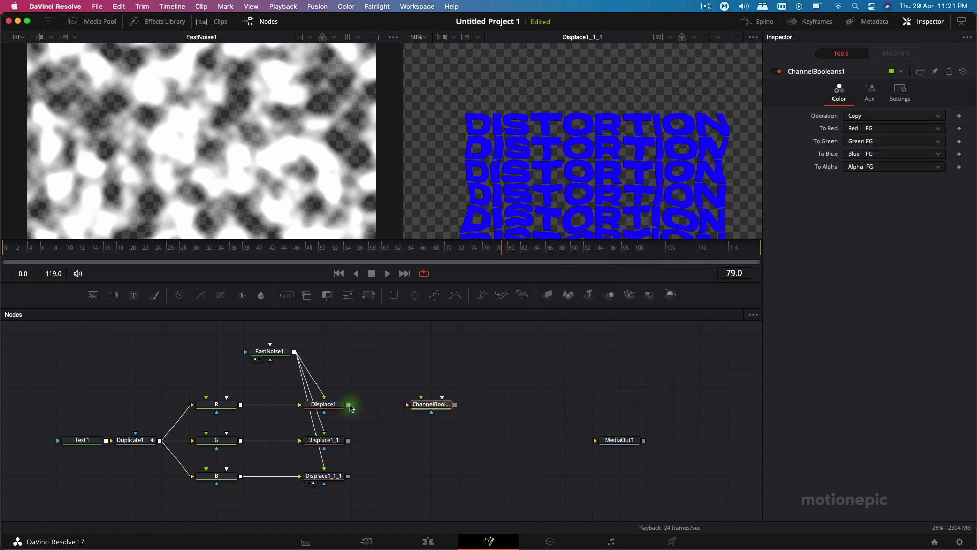
Connect Displace1 as background and Displace1_1 as foreground of ChannelBooleans1, view it, and set its Operation to Add.
drag(349, 406, 409, 405)
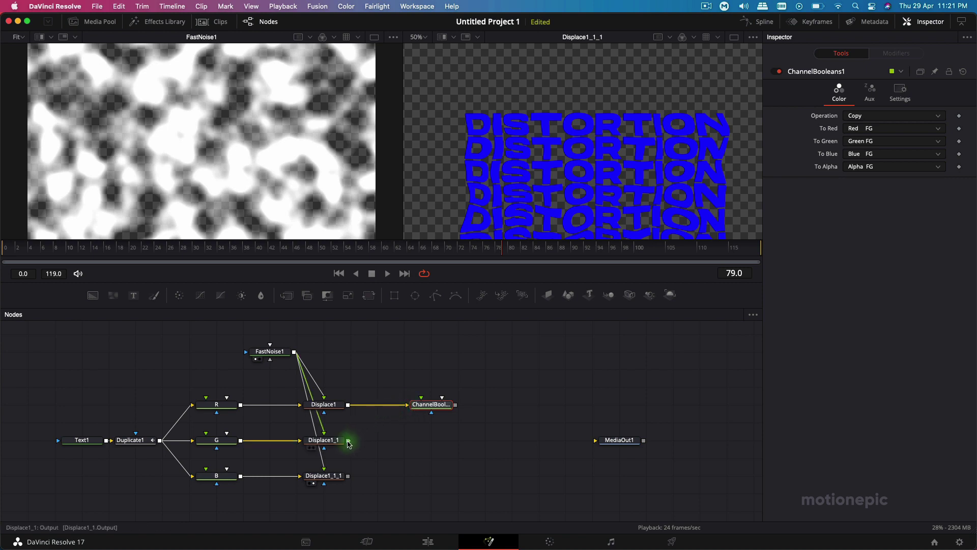
drag(348, 440, 535, 157)
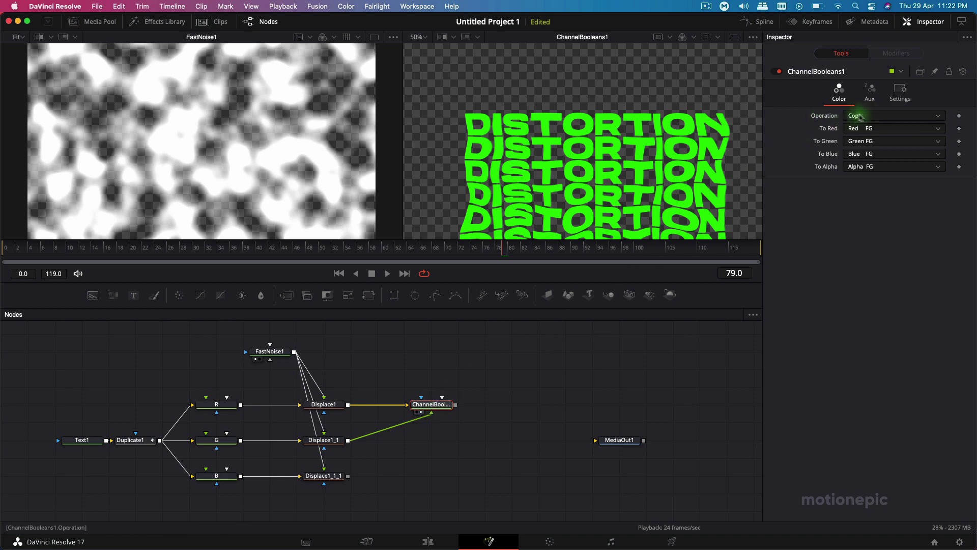
click(861, 117)
click(852, 140)
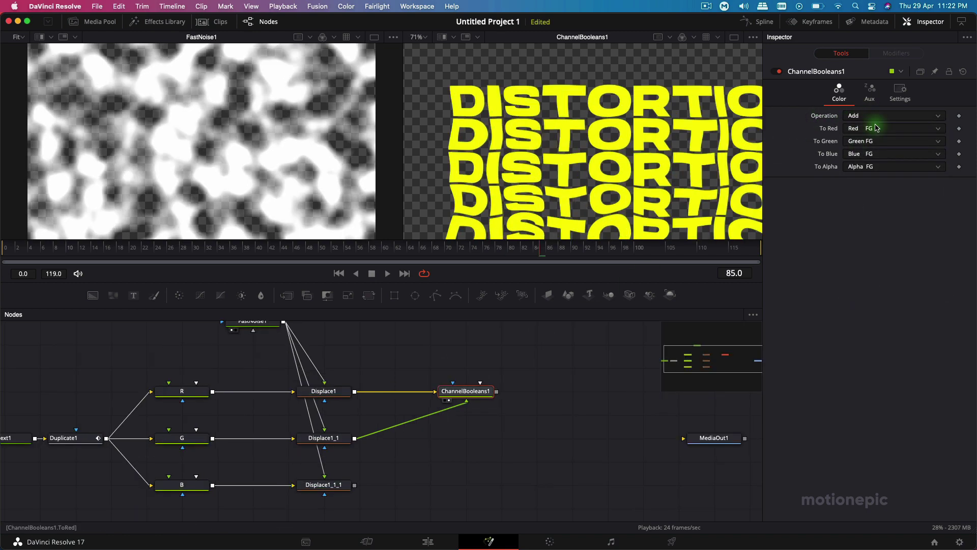
Offset the green channel by setting Displace1_1's Center to about X 0.432, Y 0.502.
click(320, 441)
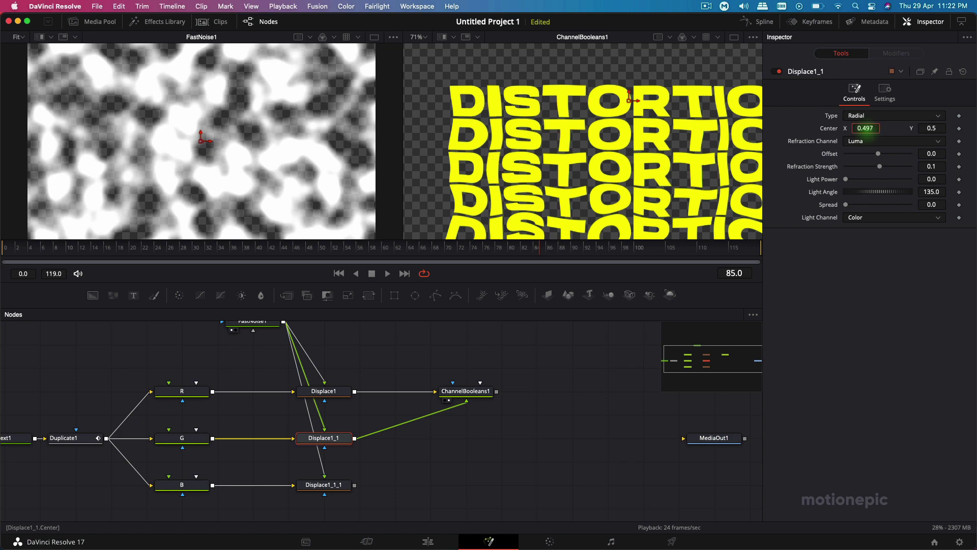
drag(865, 128, 829, 129)
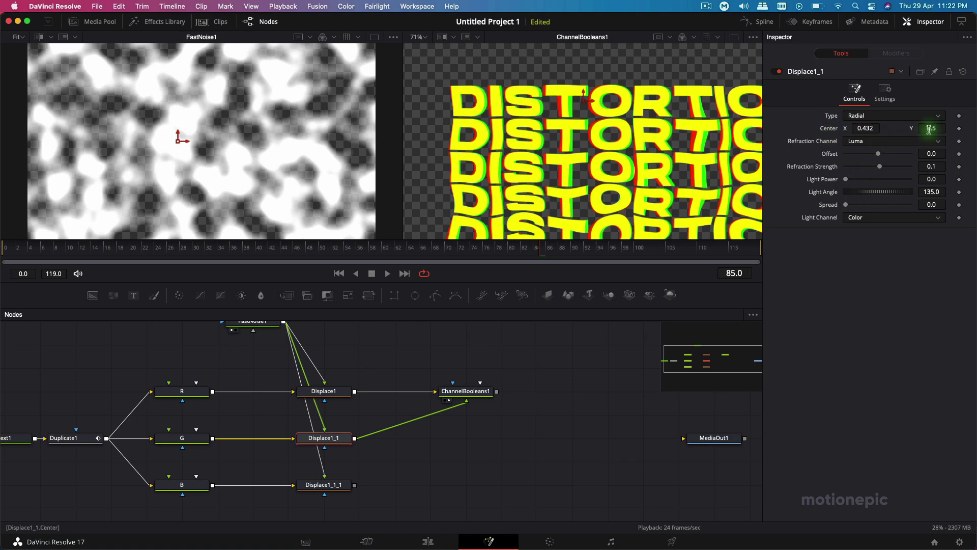
mouse_move(931, 128)
mouse_down()
mouse_move(955, 133)
mouse_move(912, 128)
mouse_move(927, 129)
mouse_up()
Duplicate ChannelBooleans1 after itself, connect ChannelBooleans1 as the copy's background and Displace1_1_1 as its foreground, and view the result.
drag(514, 431, 427, 426)
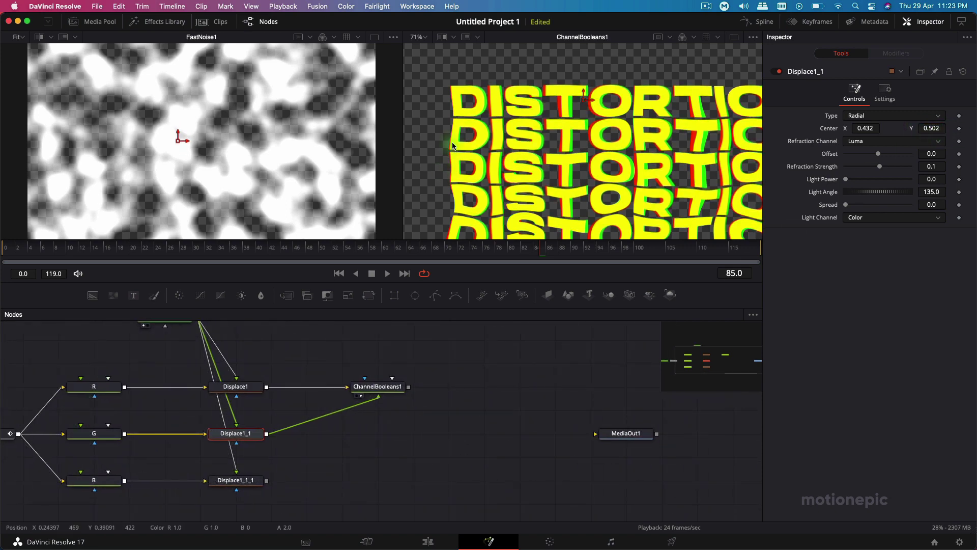
click(421, 410)
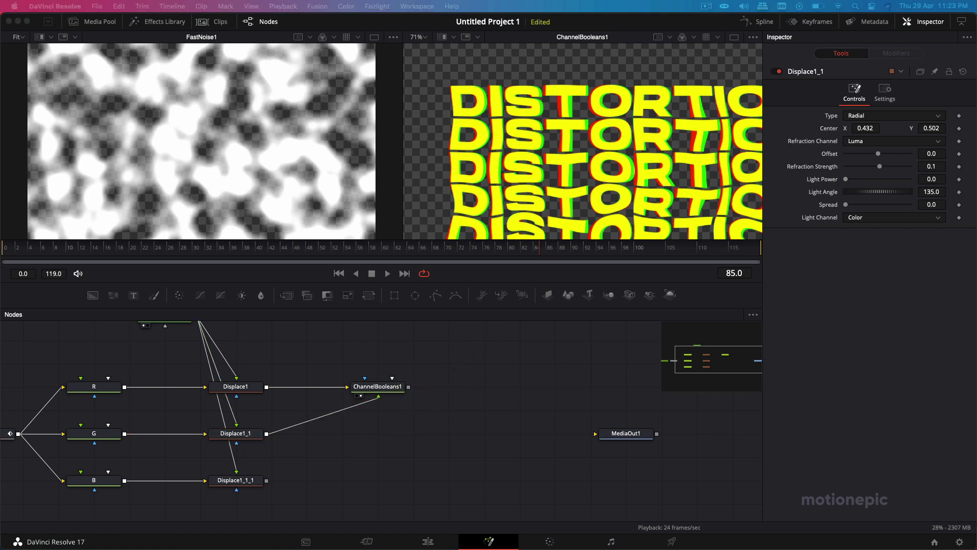
click(382, 387)
key(ctrl+c)
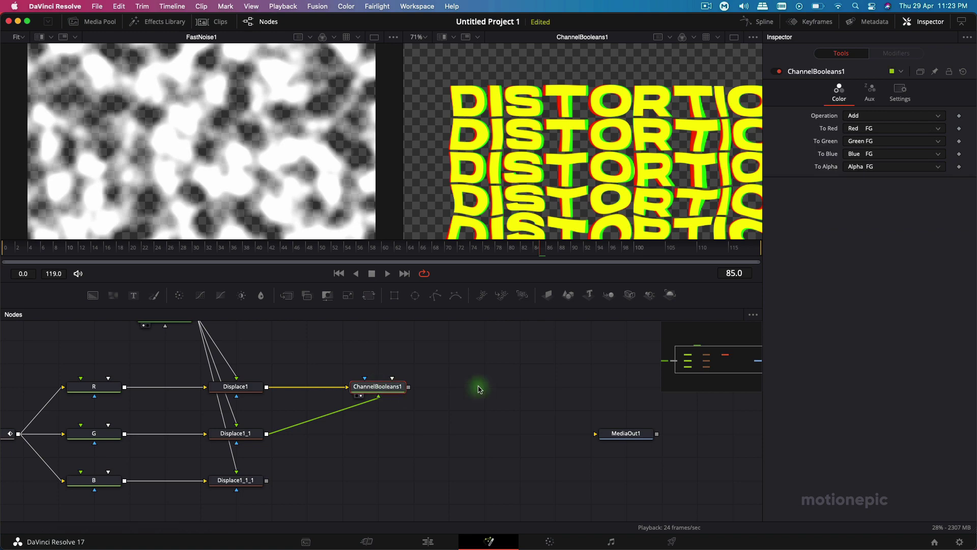
click(477, 389)
key(ctrl+v)
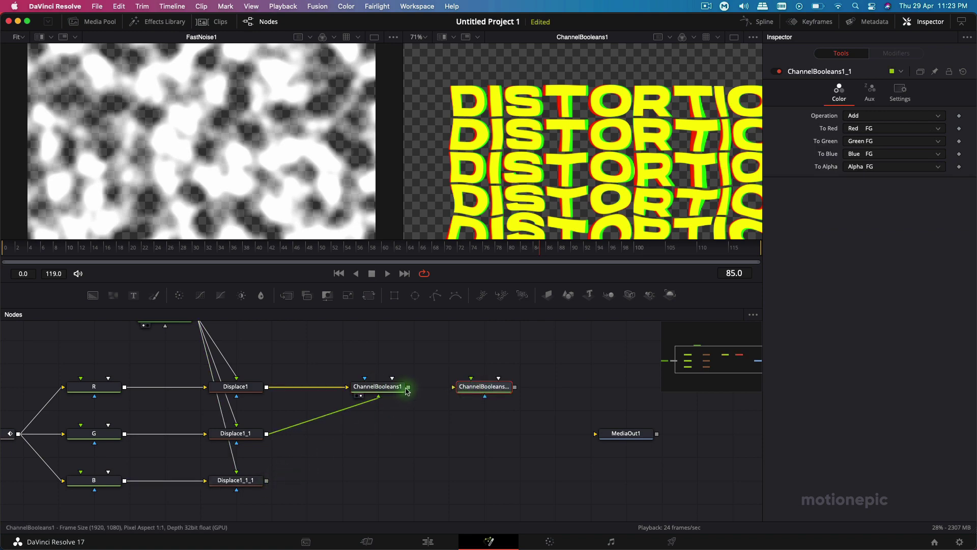
drag(408, 387, 454, 388)
drag(267, 480, 525, 129)
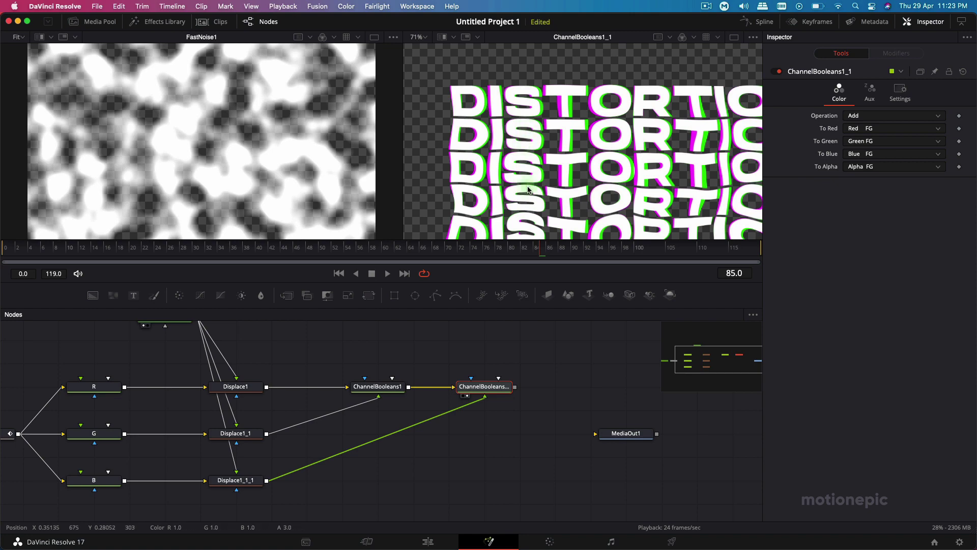
Offset the blue channel by setting Displace1_1_1's Center to about X 0.396, Y 0.475, and inspect the colour fringes.
scroll(494, 94, up, 4)
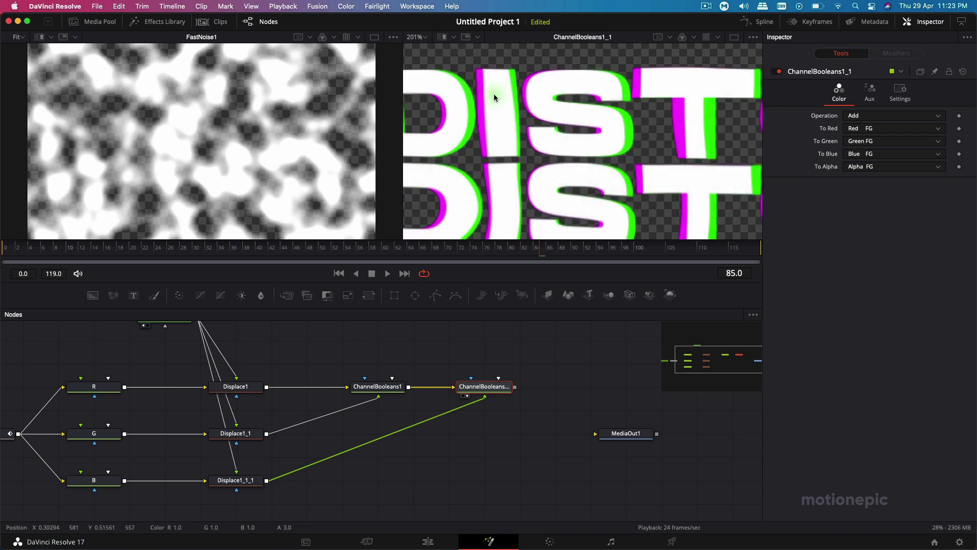
scroll(494, 94, down, 3)
click(236, 480)
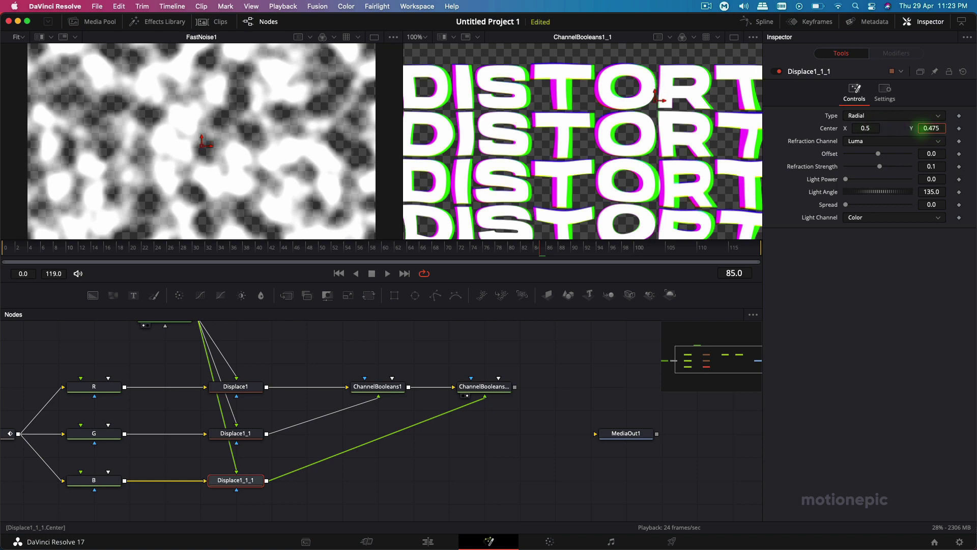
drag(867, 129, 860, 128)
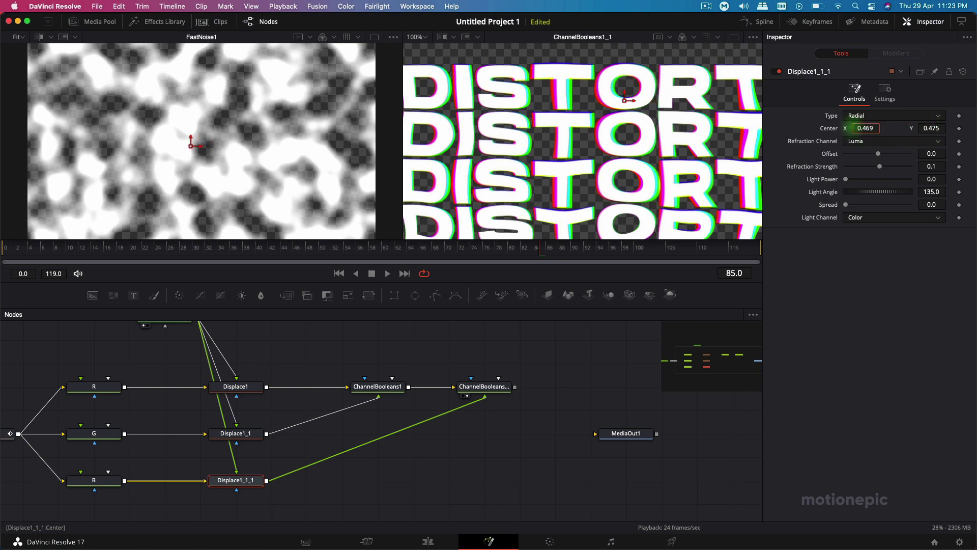
drag(867, 128, 814, 124)
scroll(577, 167, down, 2)
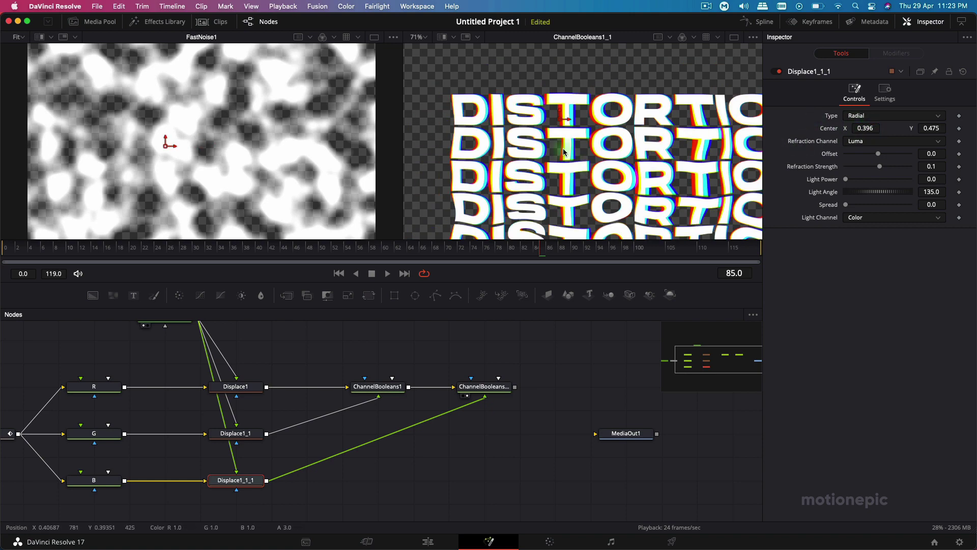
scroll(563, 152, up, 3)
scroll(549, 163, down, 5)
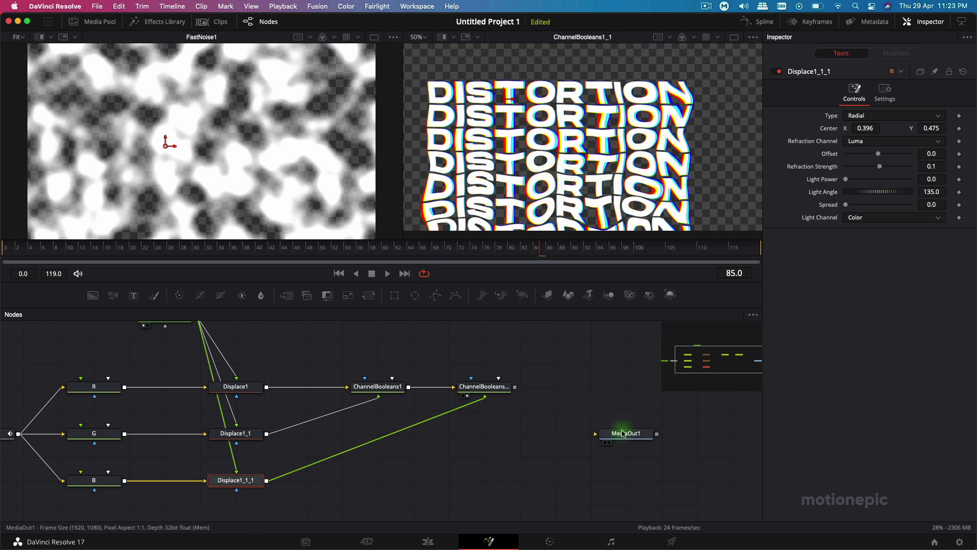
Move MediaOut1 farther from the node chain to free up space, and select the second Channel Booleans node.
drag(621, 432, 690, 441)
drag(472, 441, 332, 447)
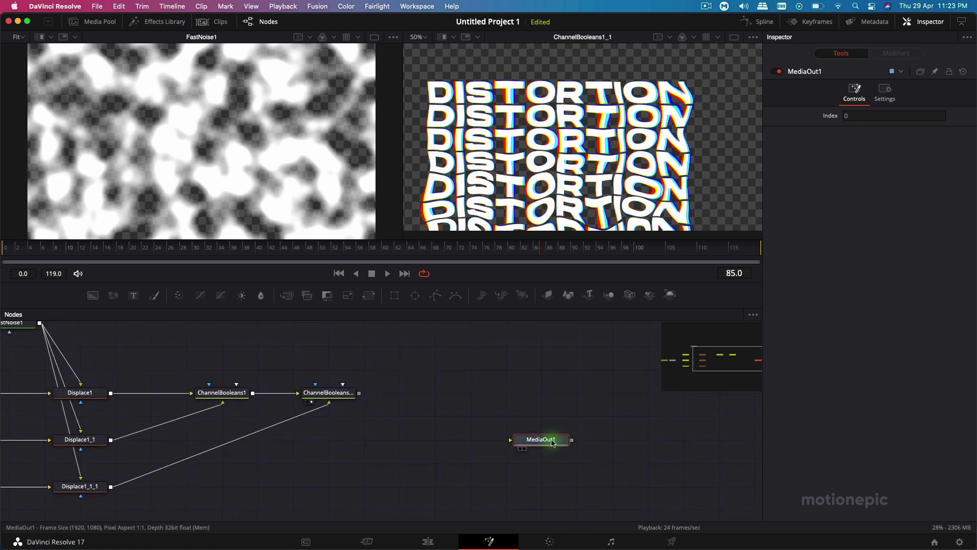
drag(548, 439, 621, 439)
click(325, 396)
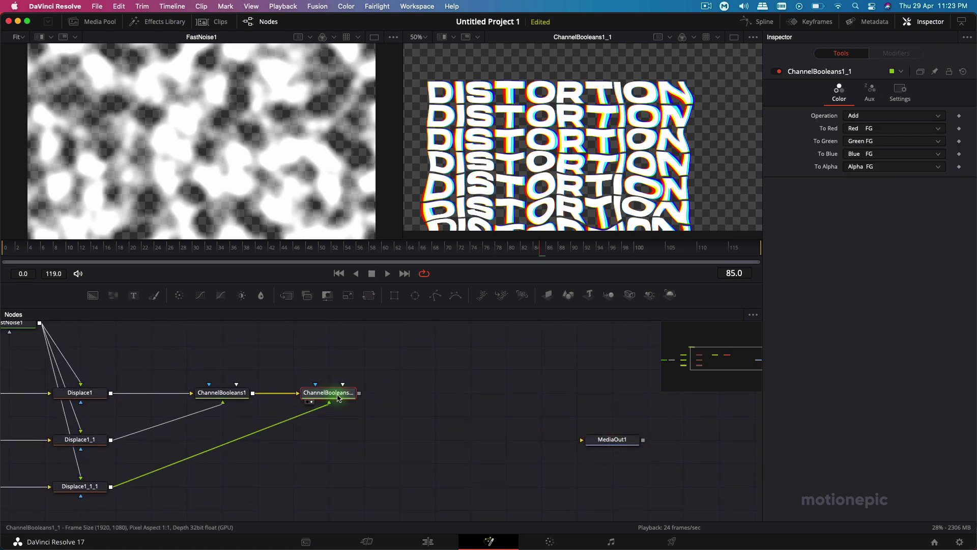
Add a Drip node after the second Channel Booleans node.
key(super+Tab)
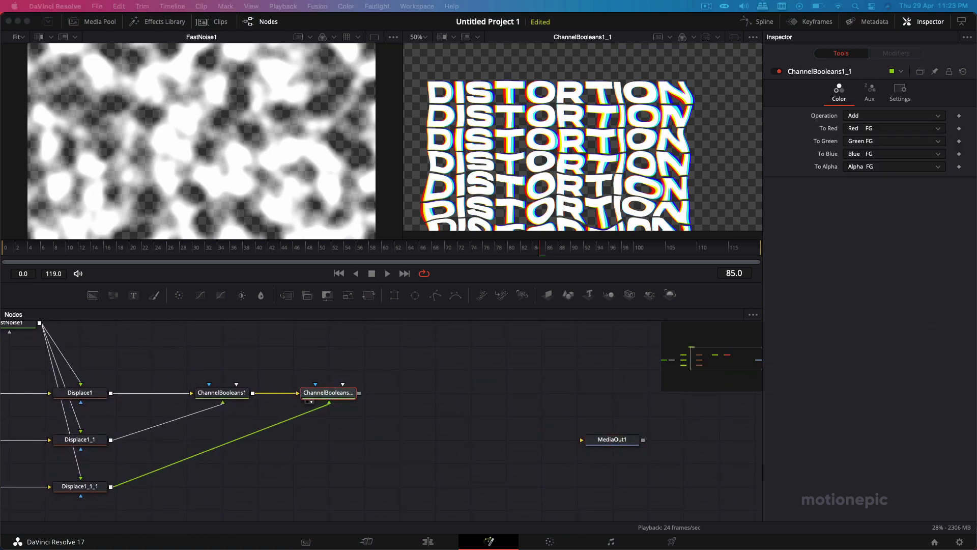
key(shift+space)
drag(770, 129, 701, 144)
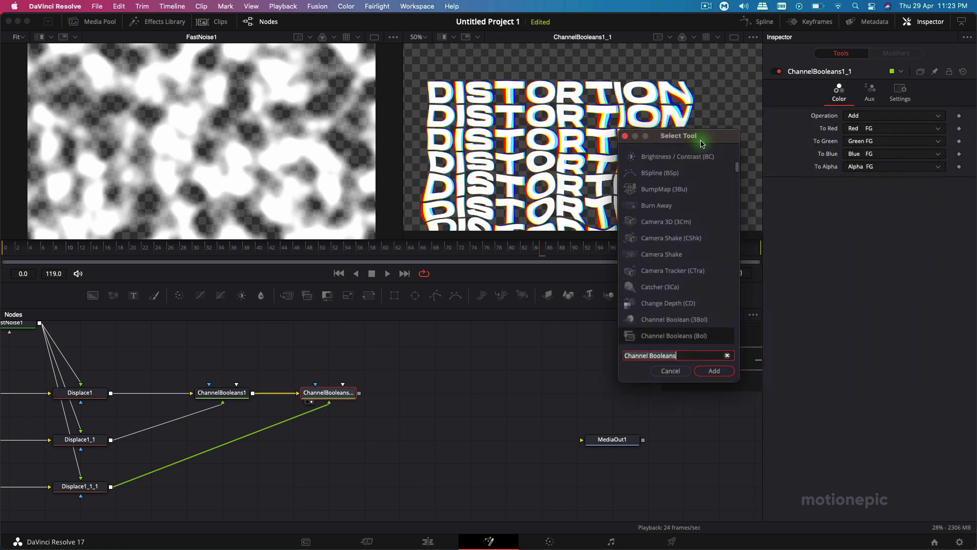
text(drip)
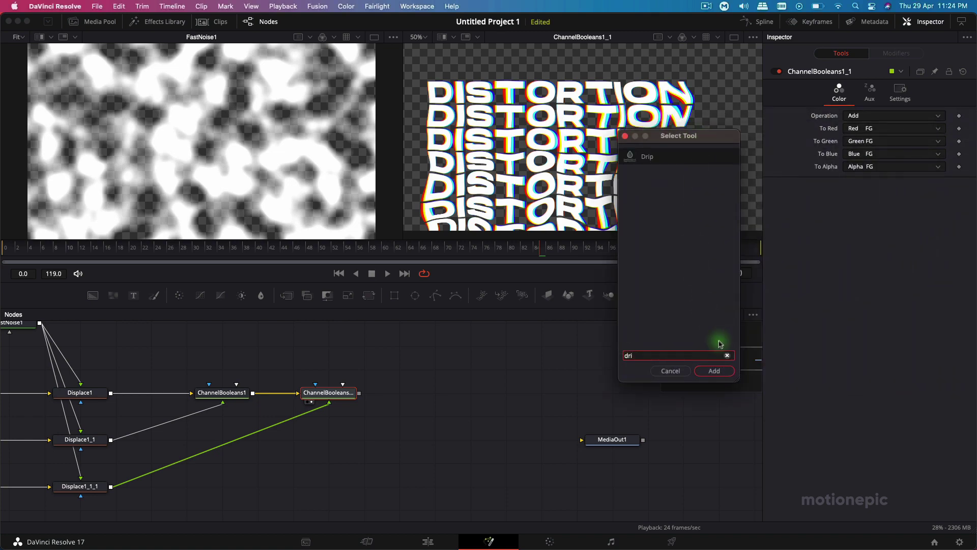
click(717, 370)
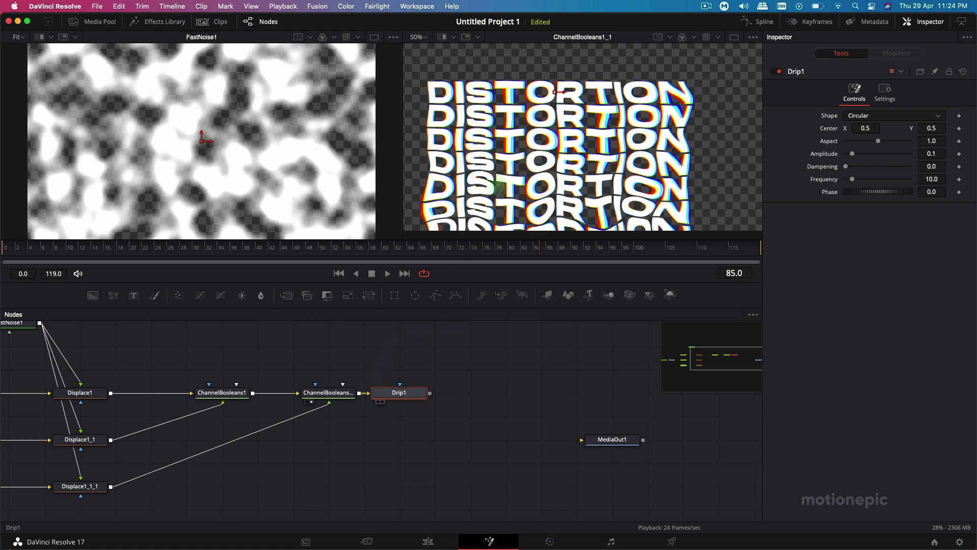
Show Drip1 in a single enlarged viewer with the whole frame in view and preview the animation.
key(2)
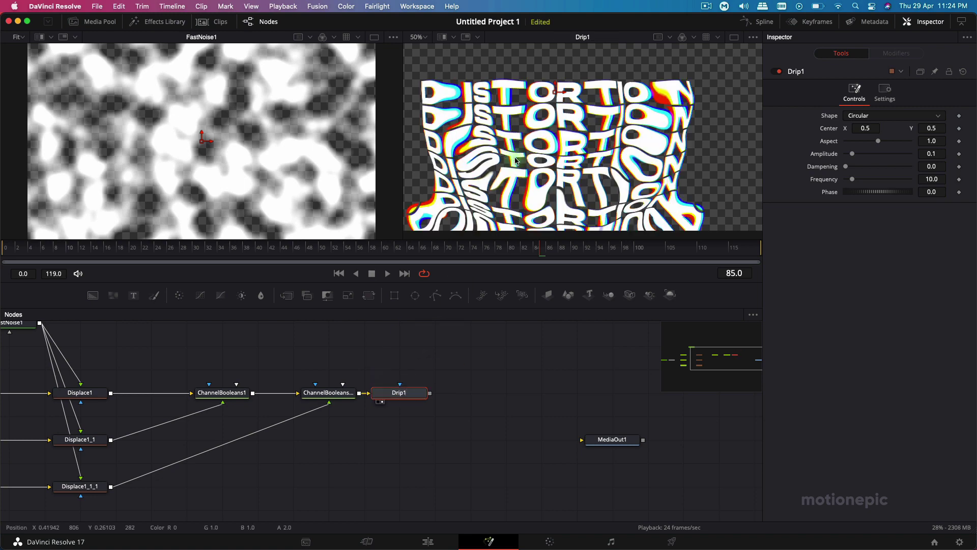
click(734, 40)
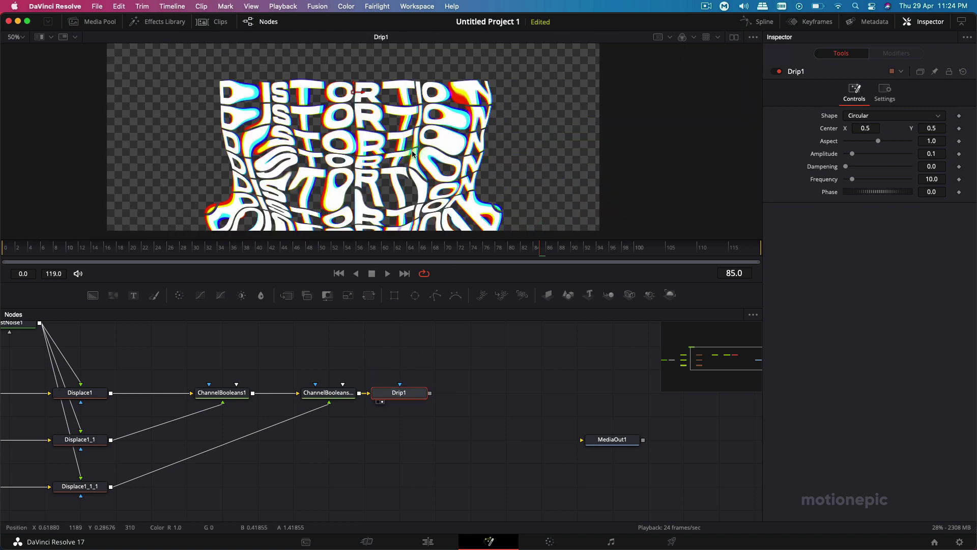
scroll(410, 149, down, 2)
click(24, 247)
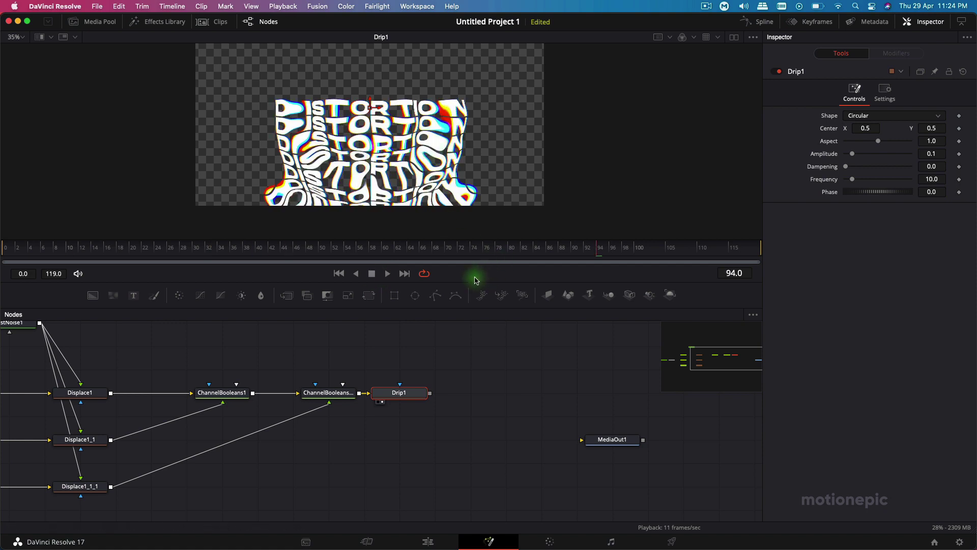
Turn off High Quality and Motion Blur for playback, and play the animation from around frame 32.
right_click(482, 277)
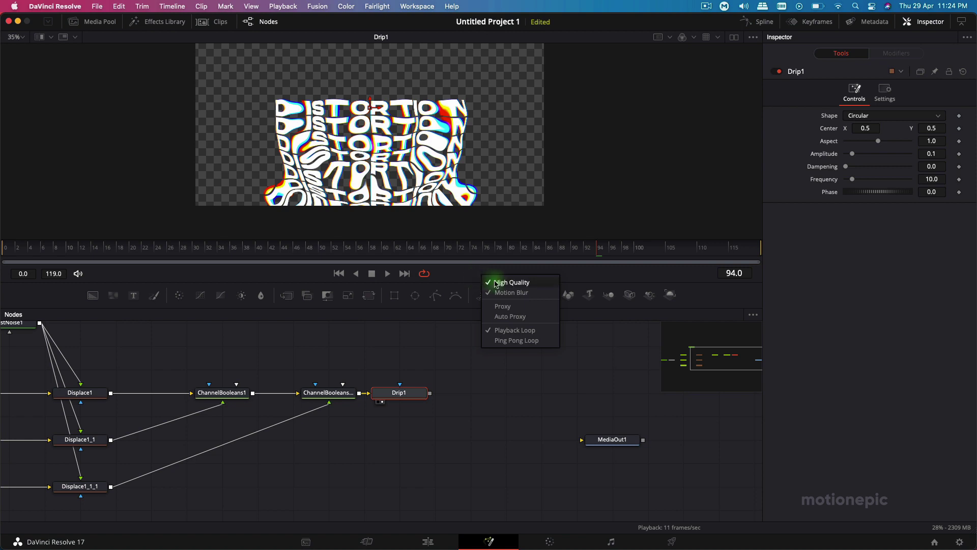
click(496, 282)
right_click(482, 274)
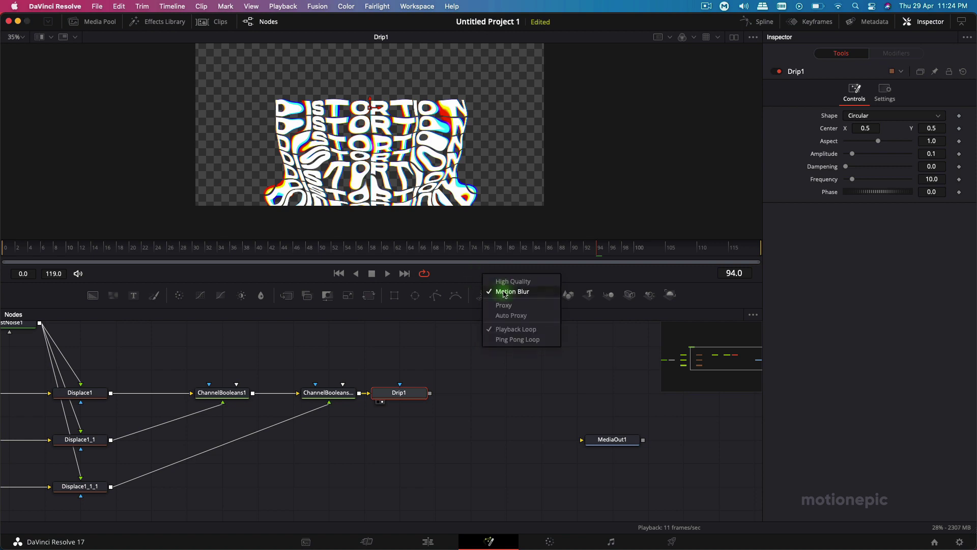
click(504, 293)
click(208, 248)
key(space)
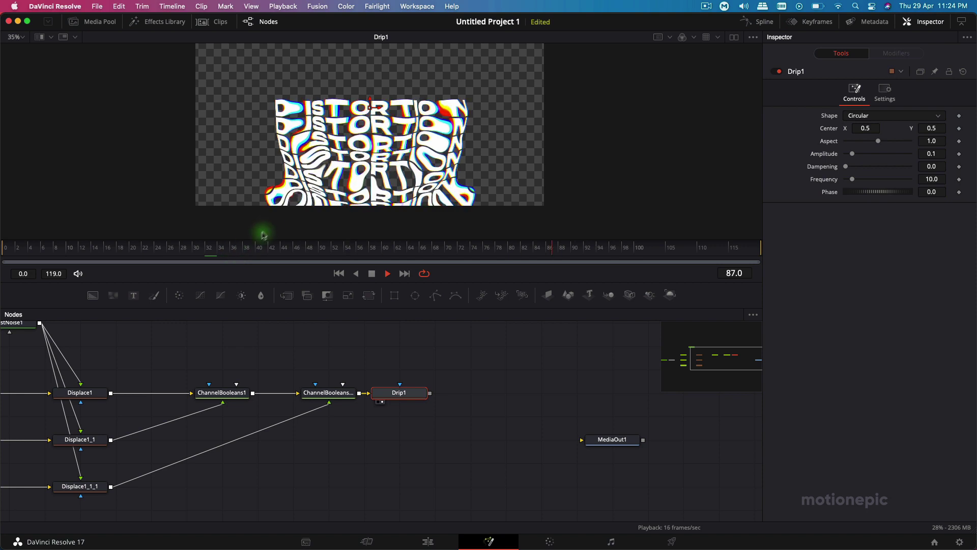
key(space)
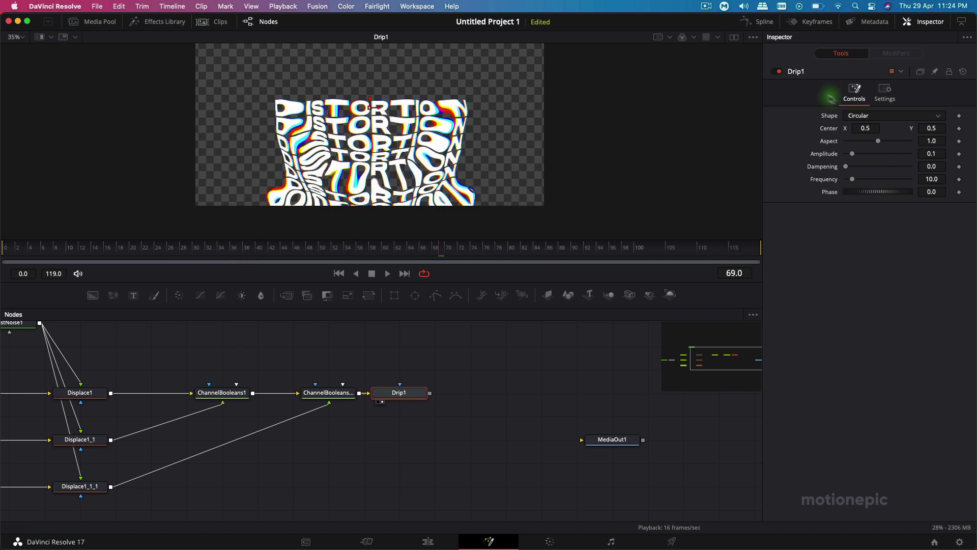
Try the Square and Random shapes on Drip1, scrubbing the timeline to compare the distortion.
click(866, 117)
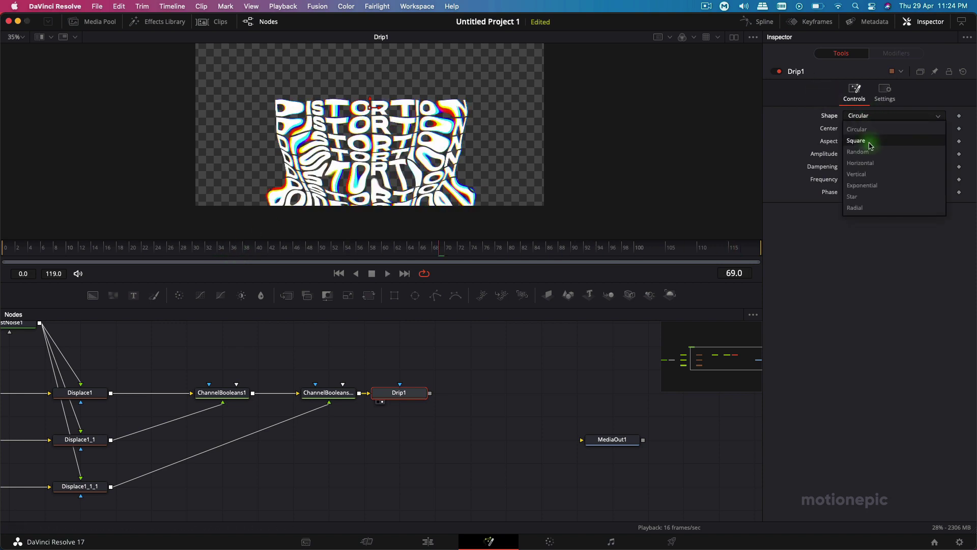
click(869, 145)
drag(434, 239, 456, 252)
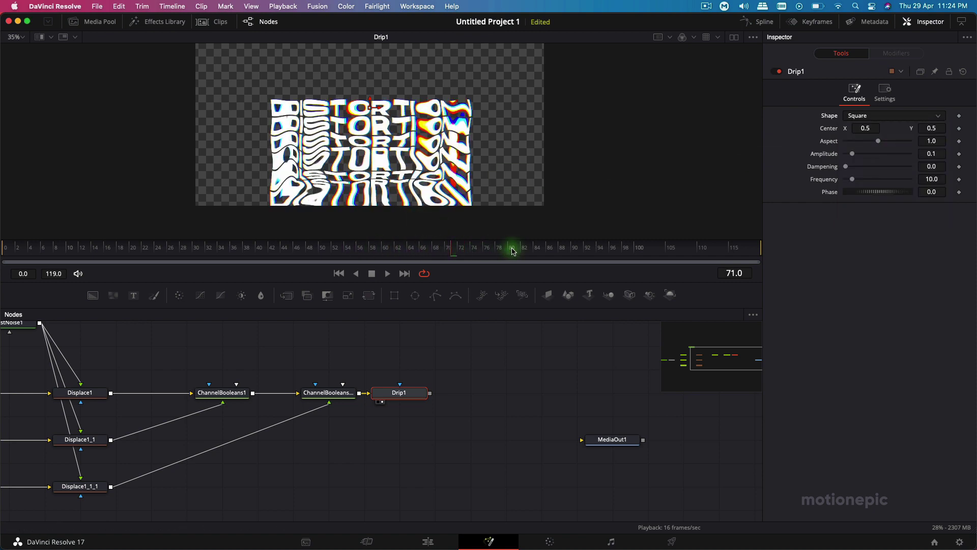
click(855, 116)
click(857, 153)
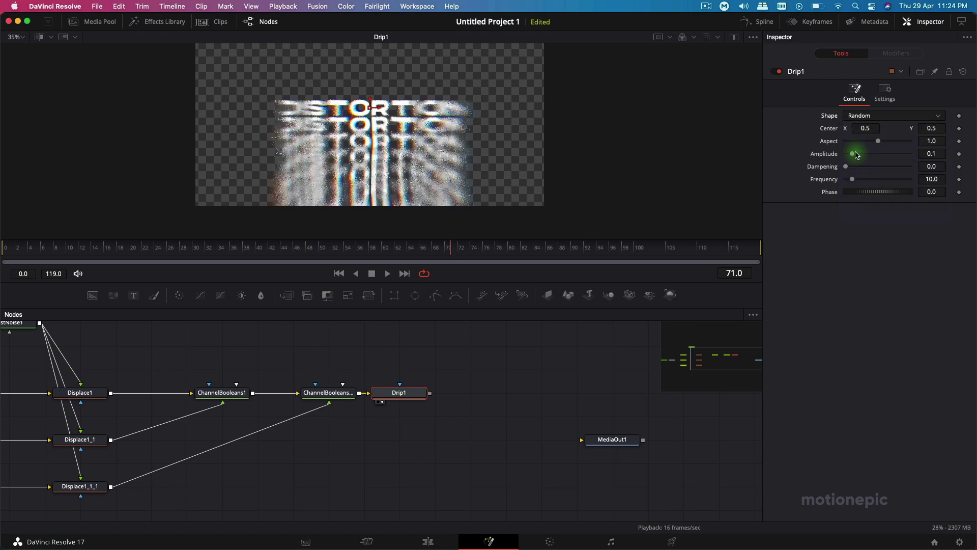
drag(423, 250, 431, 251)
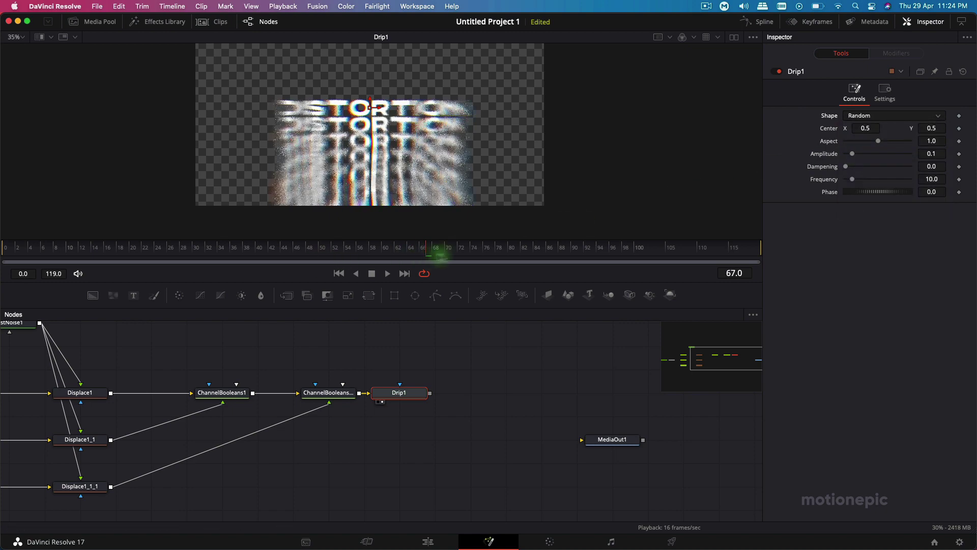
Try Drip1's Horizontal, Vertical, Exponential, Star and Radial shapes, and scrub through the Radial version.
click(863, 116)
click(863, 164)
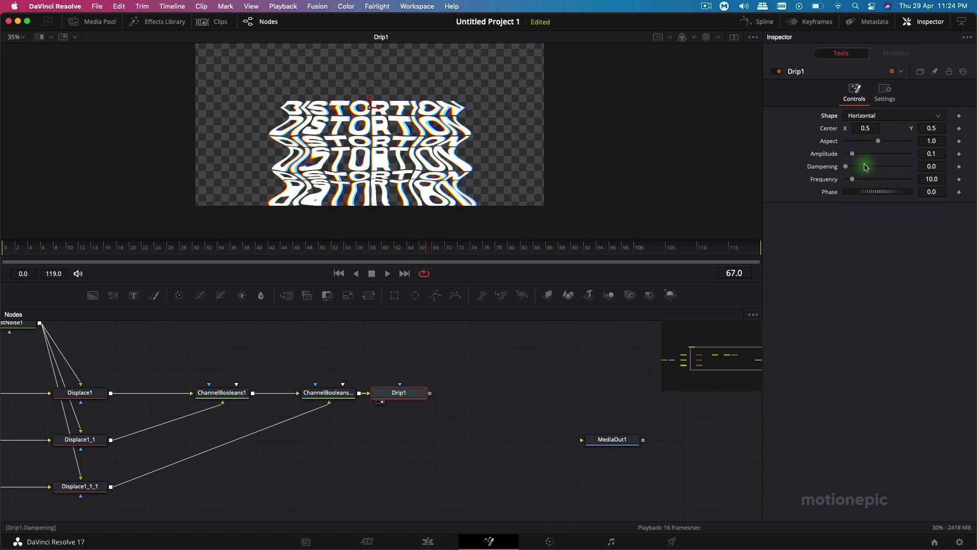
click(856, 117)
click(857, 174)
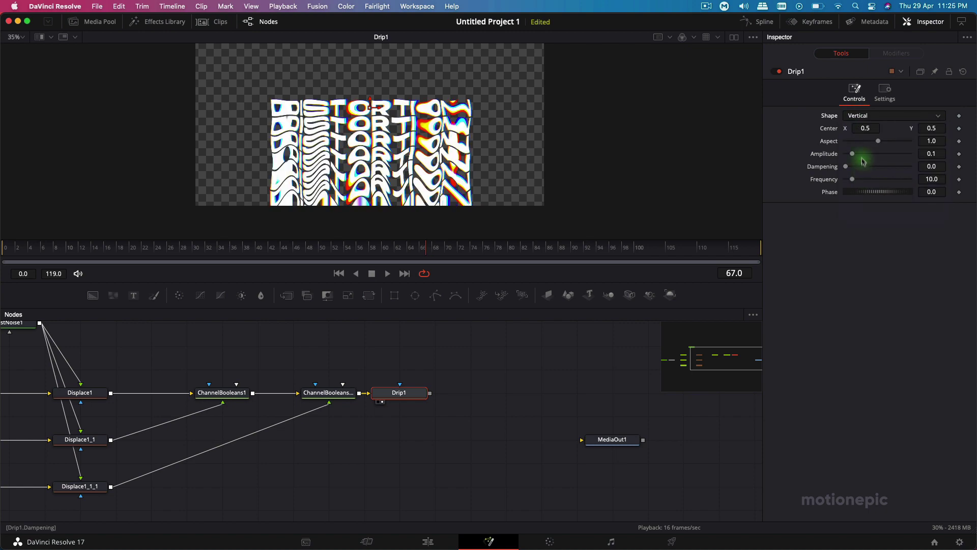
click(859, 117)
click(861, 185)
click(865, 116)
click(854, 197)
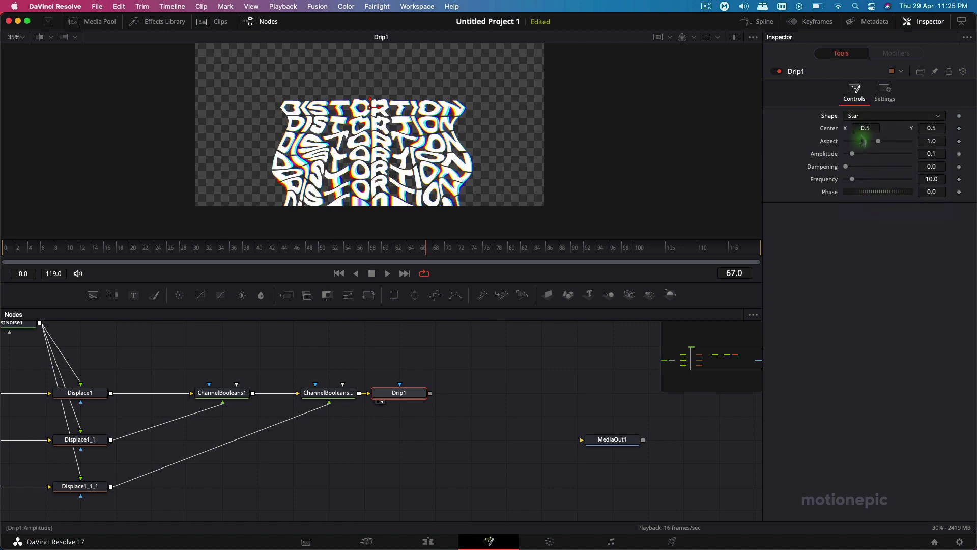
click(863, 117)
click(860, 208)
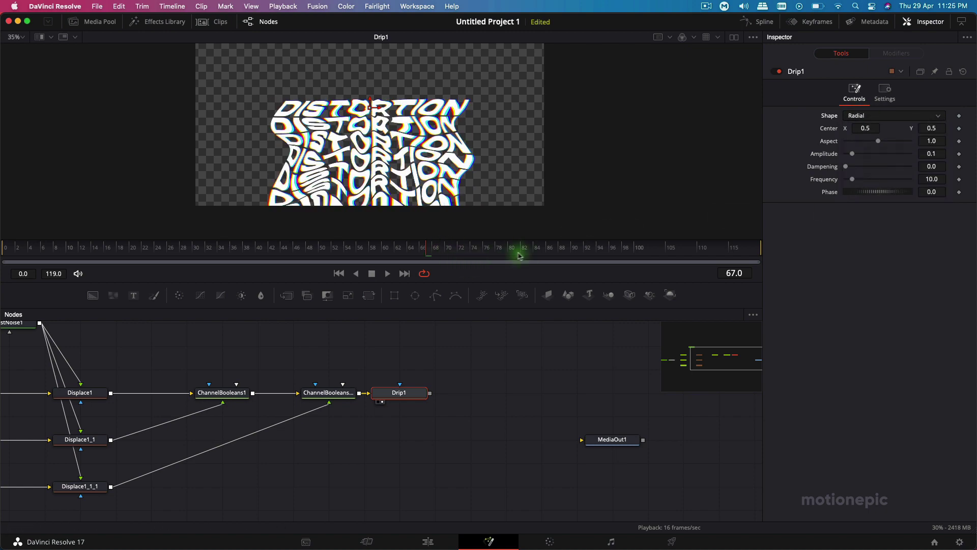
drag(517, 253, 208, 255)
Set Drip1's Shape to Horizontal and check the distortion at frame 94.
click(865, 116)
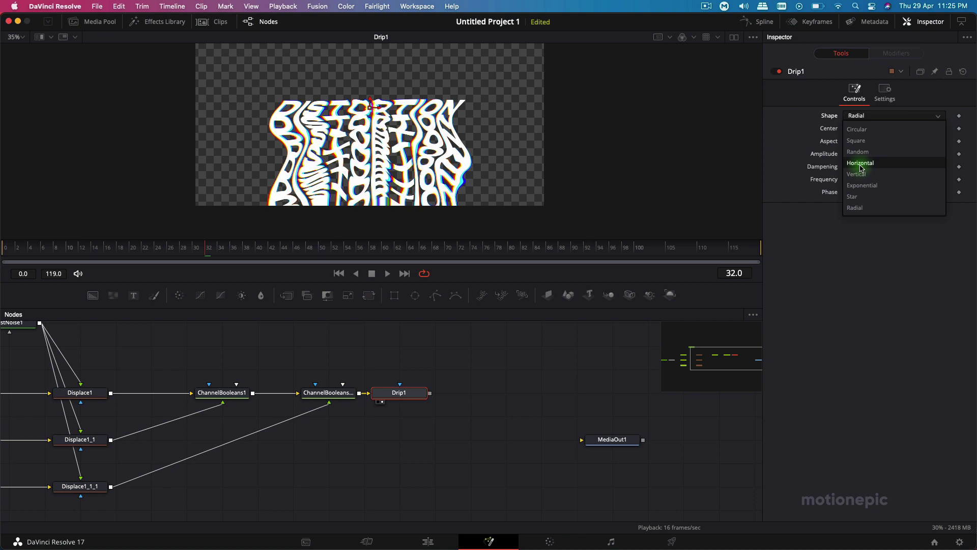
click(861, 163)
click(599, 255)
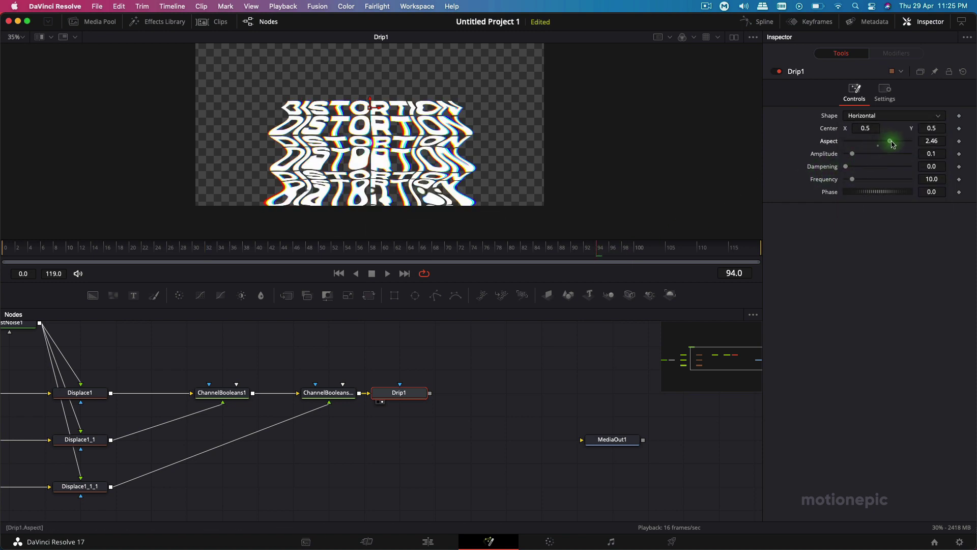
Try Drip1 with Aspect about 0.513, Amplitude 0.118, Dampening 0.354 and Phase -0.217, and check frame 74.
drag(912, 148, 859, 151)
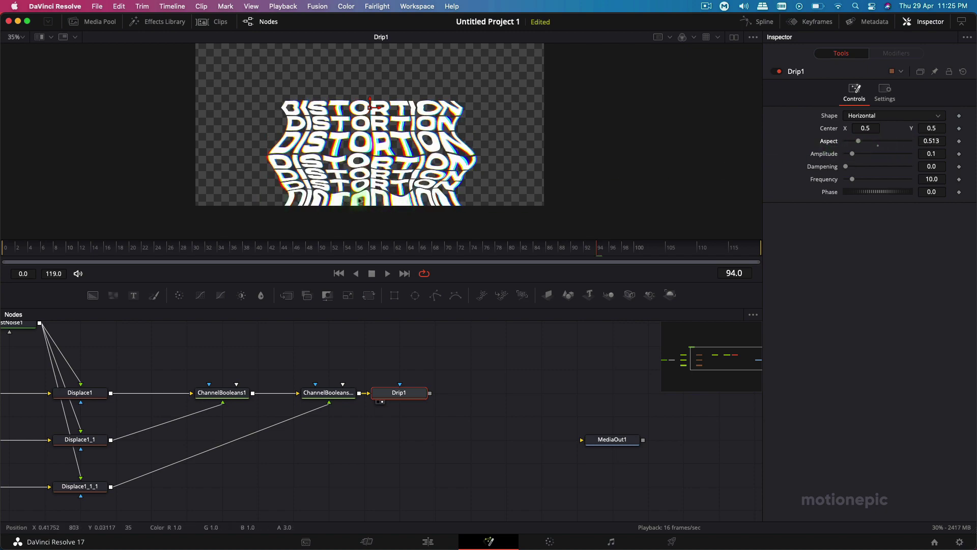
drag(852, 153, 855, 156)
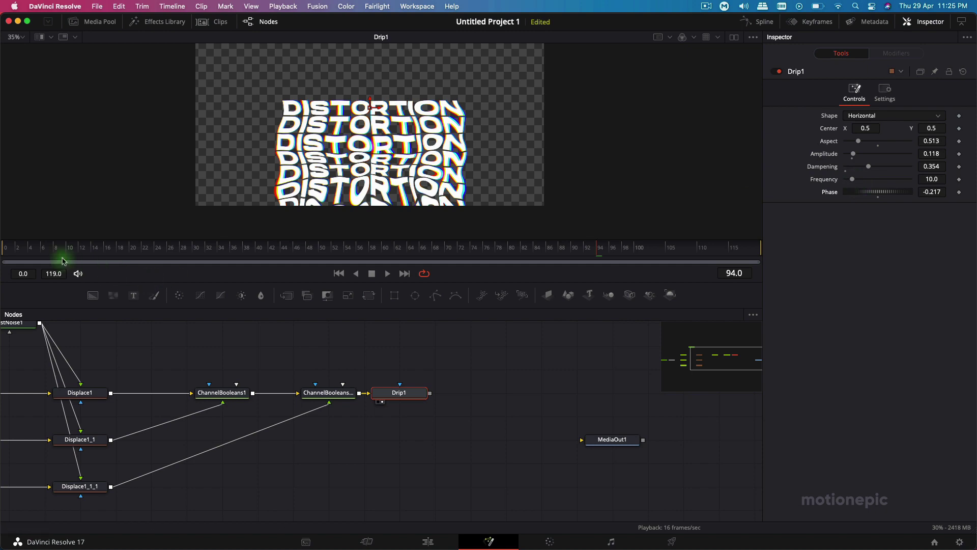
click(470, 247)
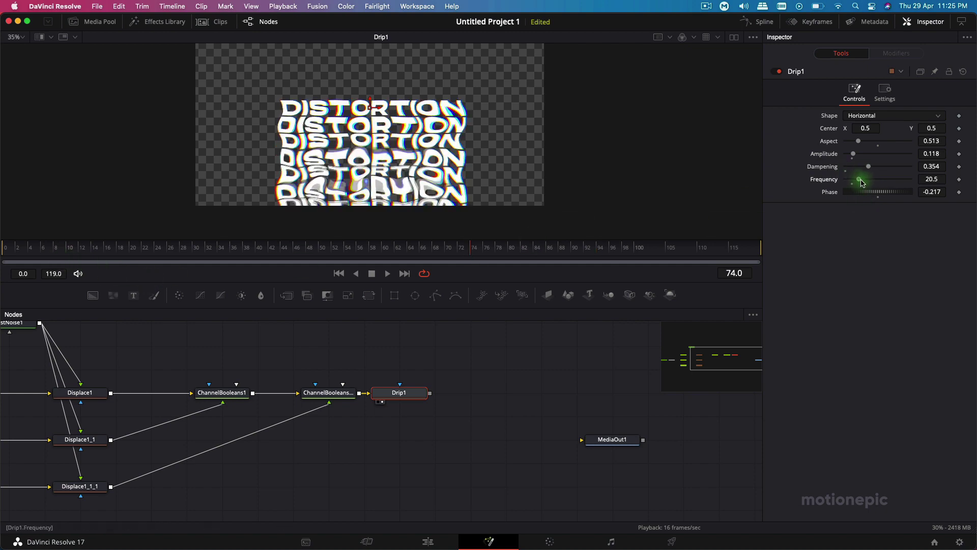
Reset Drip1's Frequency to 10.0 and set Aspect to about 0.475, Amplitude to 0.512 and Phase to -0.913.
double_click(862, 182)
mouse_move(876, 146)
mouse_down()
mouse_move(859, 146)
mouse_move(879, 156)
mouse_up()
drag(875, 191, 839, 187)
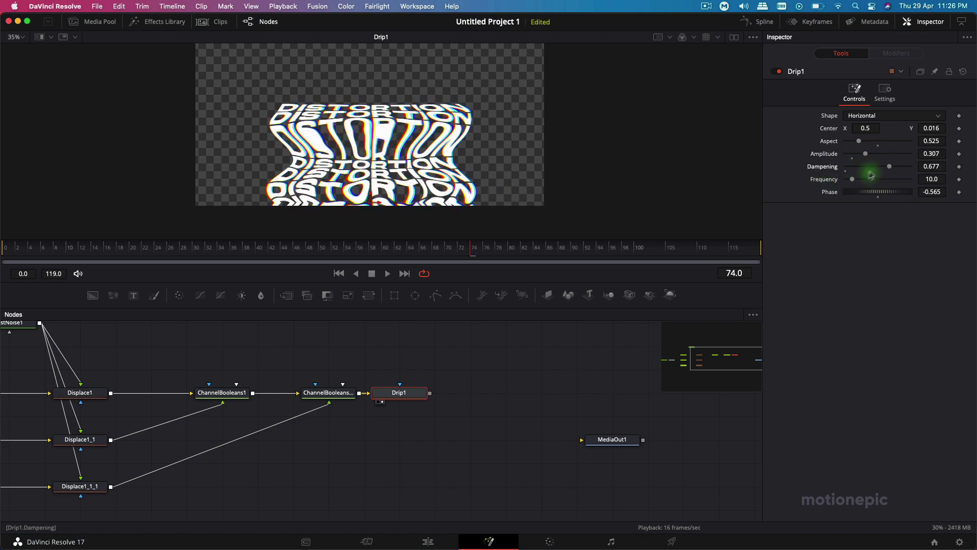
Try Drip1 with Center Y 0.016, Aspect 0.525, Amplitude 0.307, Dampening 0.677, Frequency 3.9 and Phase -0.565, and play it back.
drag(852, 179, 855, 180)
click(27, 249)
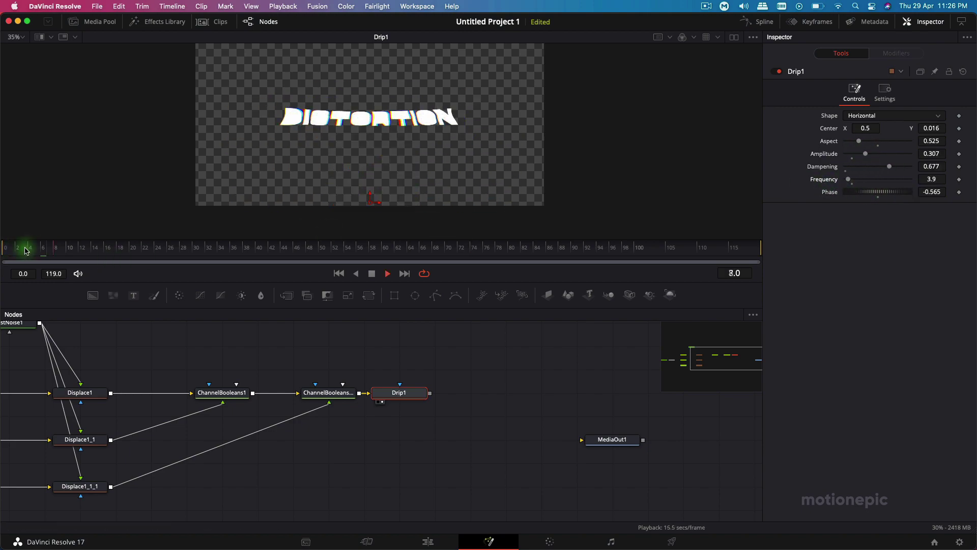
key(space)
Undo the Drip1 tweaks back to Center Y 0.5, Aspect 0.475, Amplitude 0.26, Dampening 0.268 and Phase -0.014, previewing the animation.
key(super+z)
key(super+z)
key(super+z)
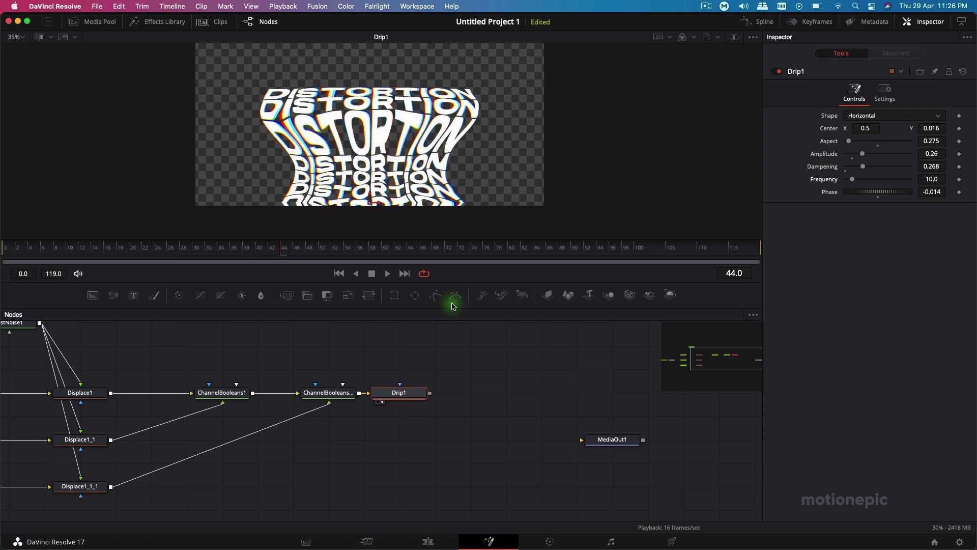
click(96, 250)
key(super+z)
click(15, 247)
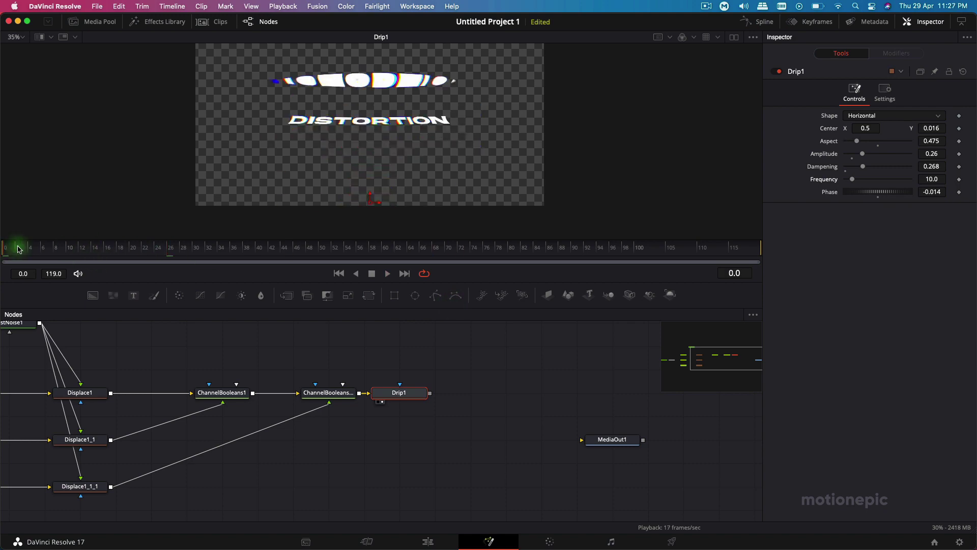
key(super+z)
click(99, 249)
click(199, 262)
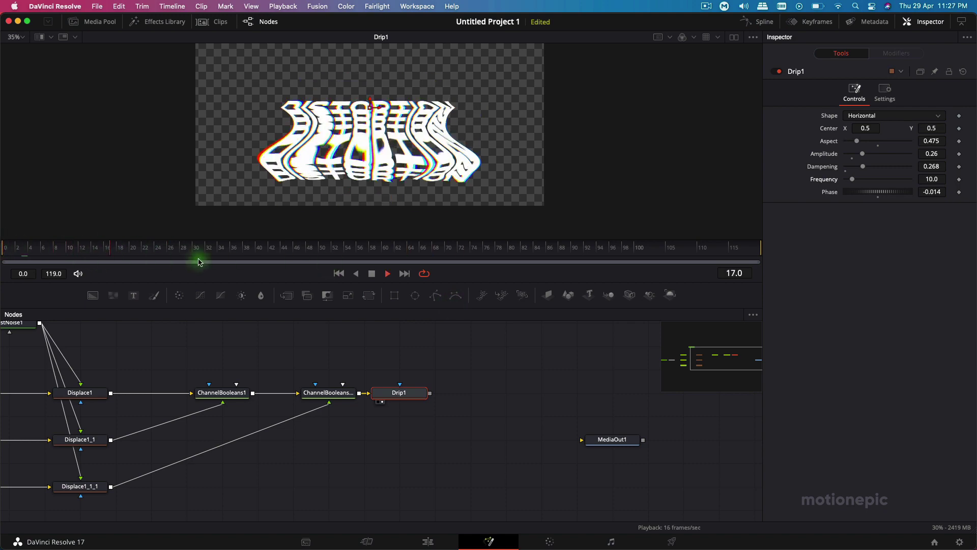
Set FastNoise1's Detail to about 2.6, Scale to 14.17 and Angle to 13.0.
scroll(342, 375, left, 10)
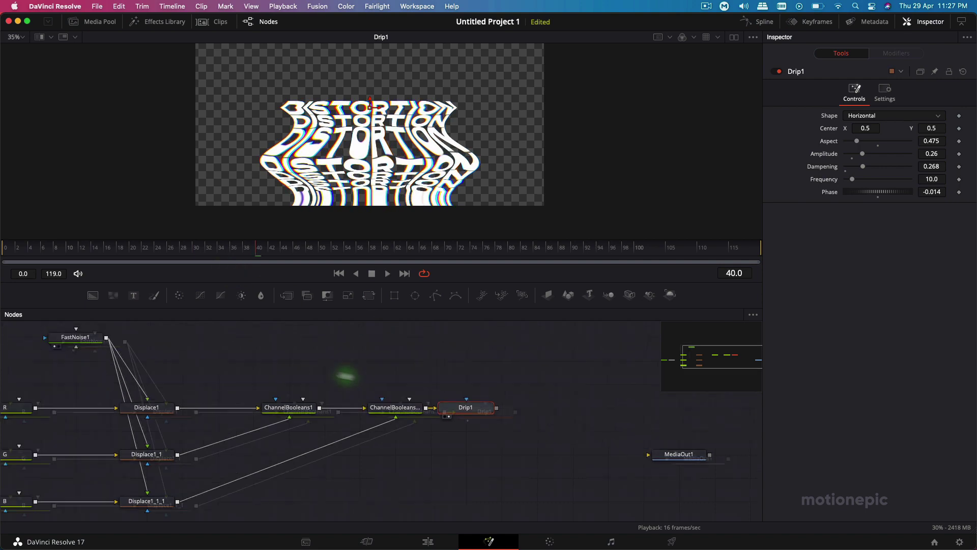
click(327, 362)
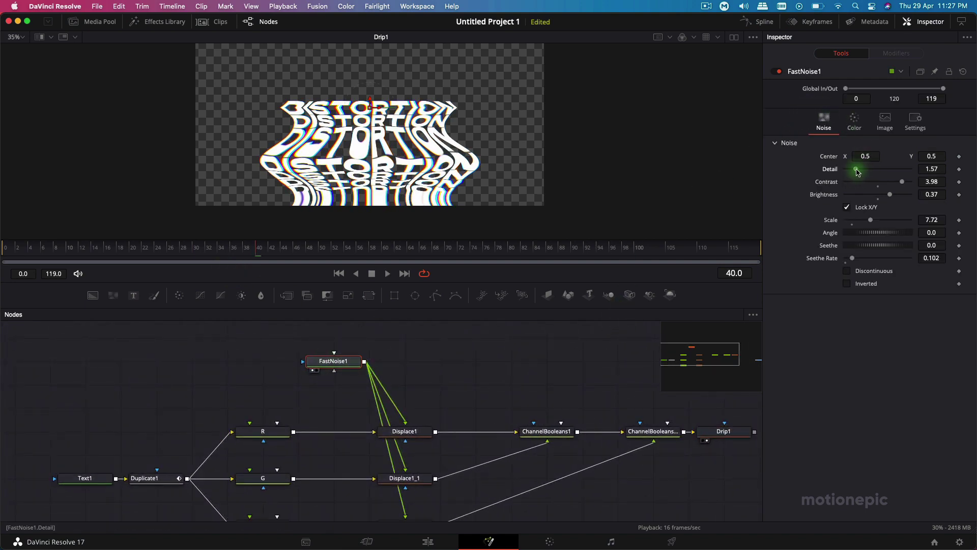
mouse_move(858, 172)
mouse_down()
mouse_move(880, 171)
mouse_move(862, 170)
mouse_up()
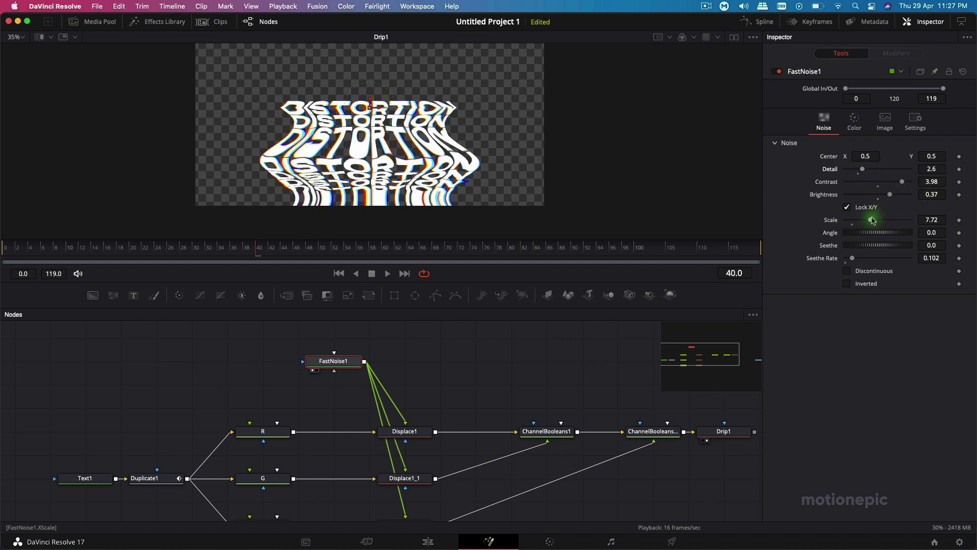
drag(870, 219, 890, 221)
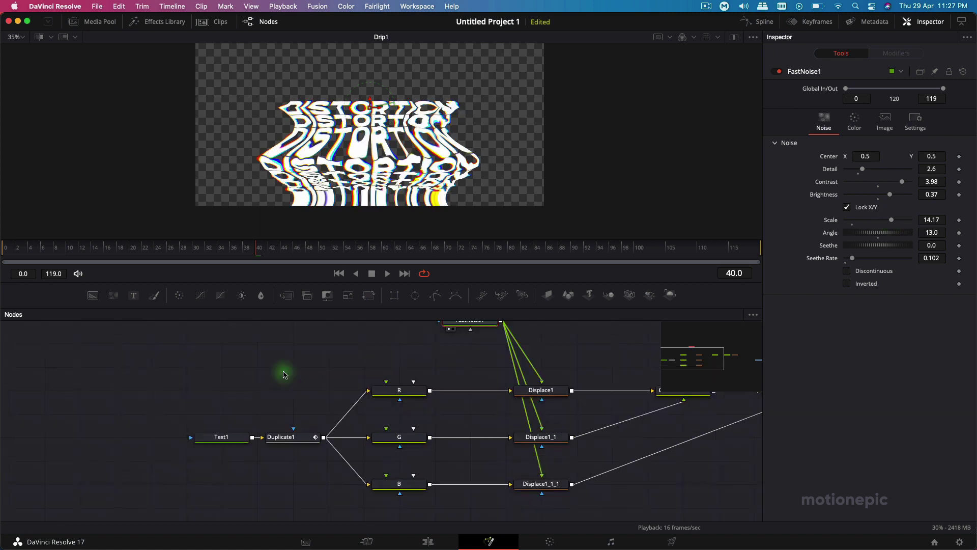
click(223, 436)
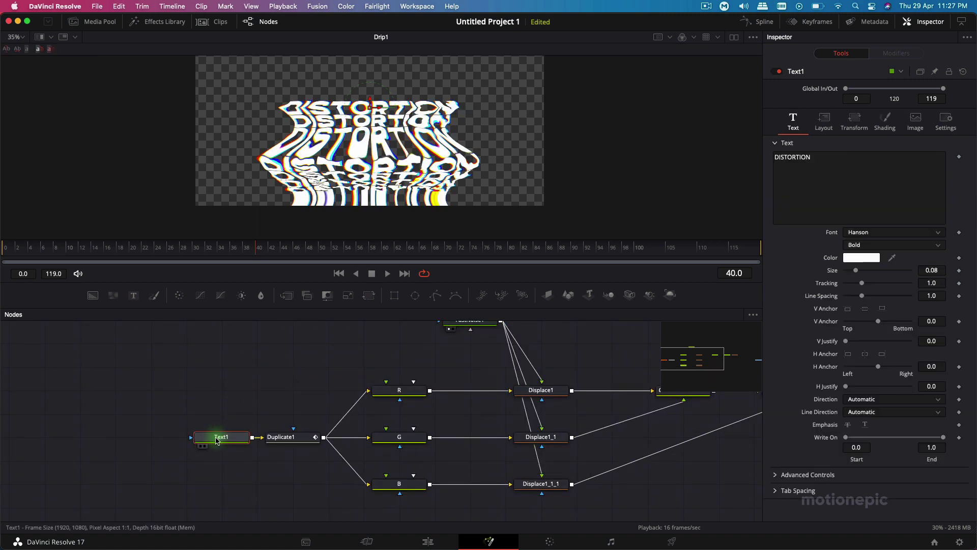
right_click(822, 191)
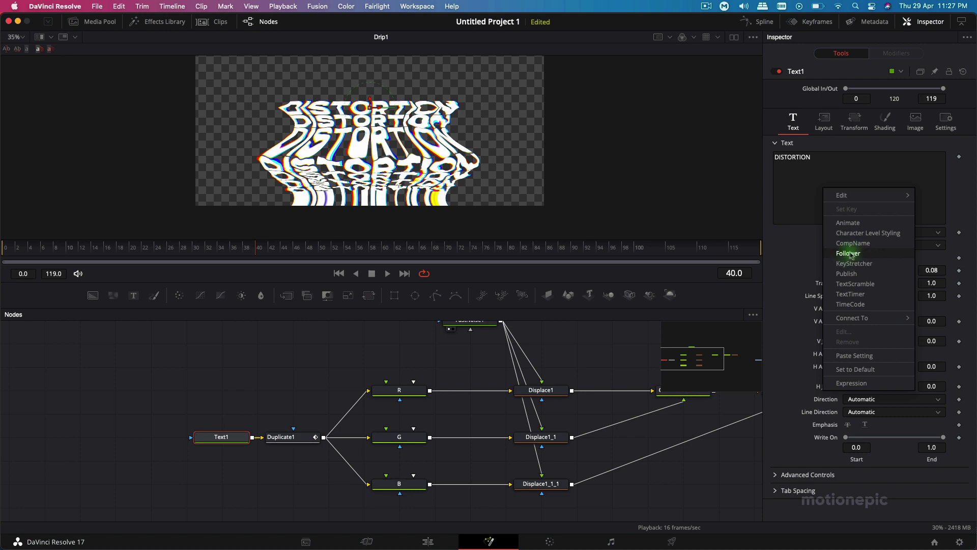
click(816, 170)
Add a Glow node directly after Drip1 in the node chain.
drag(421, 367, 300, 366)
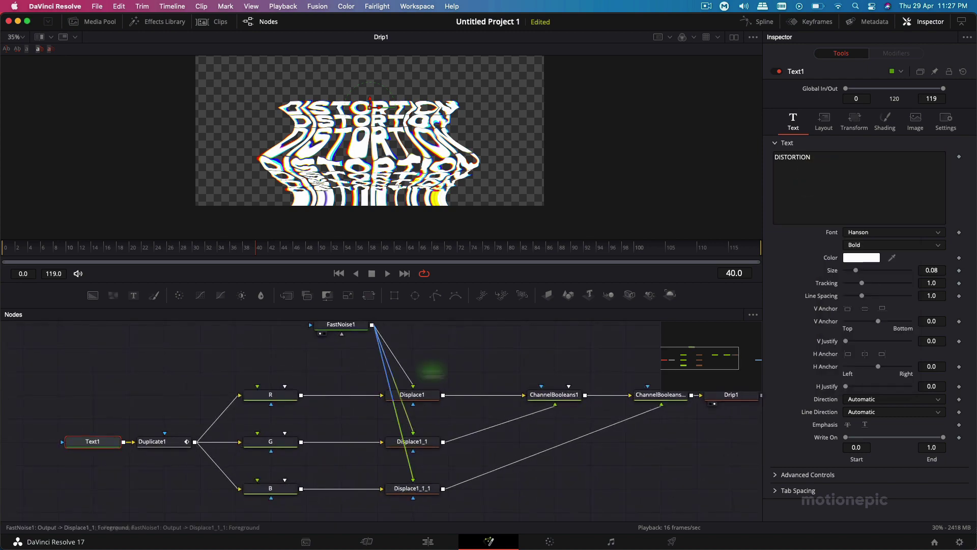
drag(654, 359, 532, 370)
scroll(531, 371, right, 8)
click(398, 421)
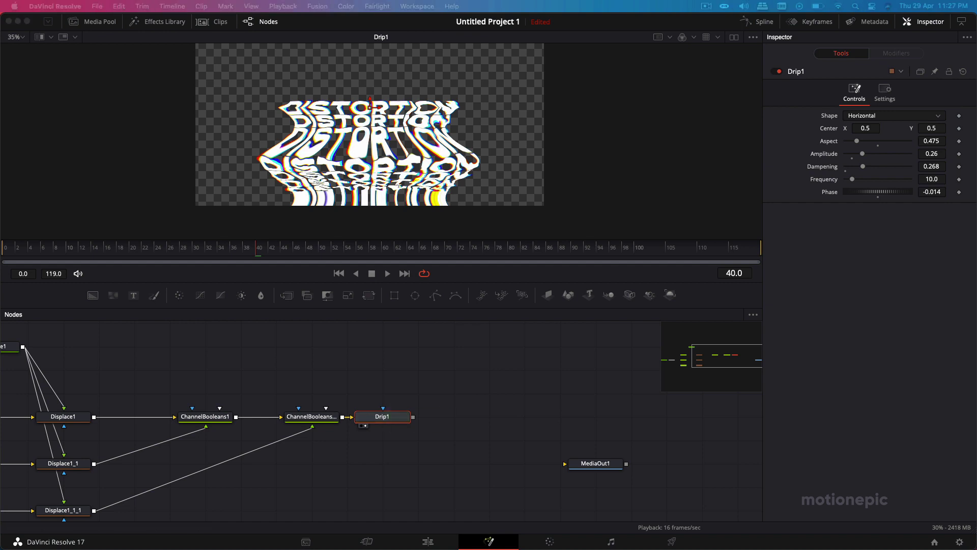
key(shift+space)
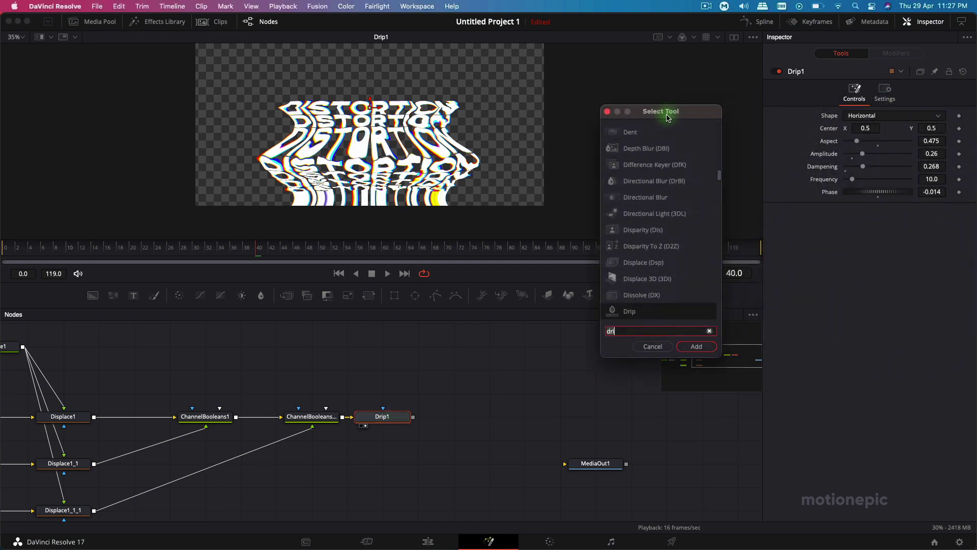
text(glow)
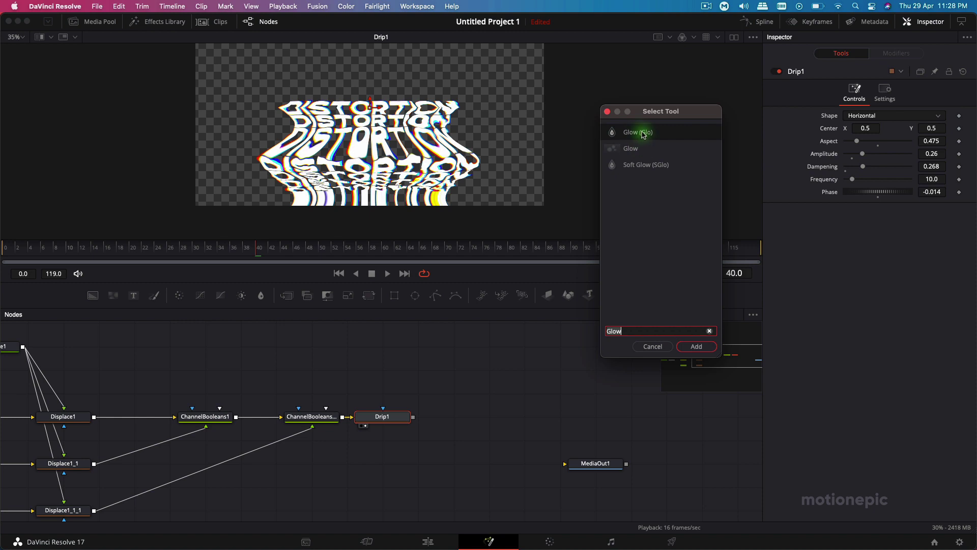
click(695, 346)
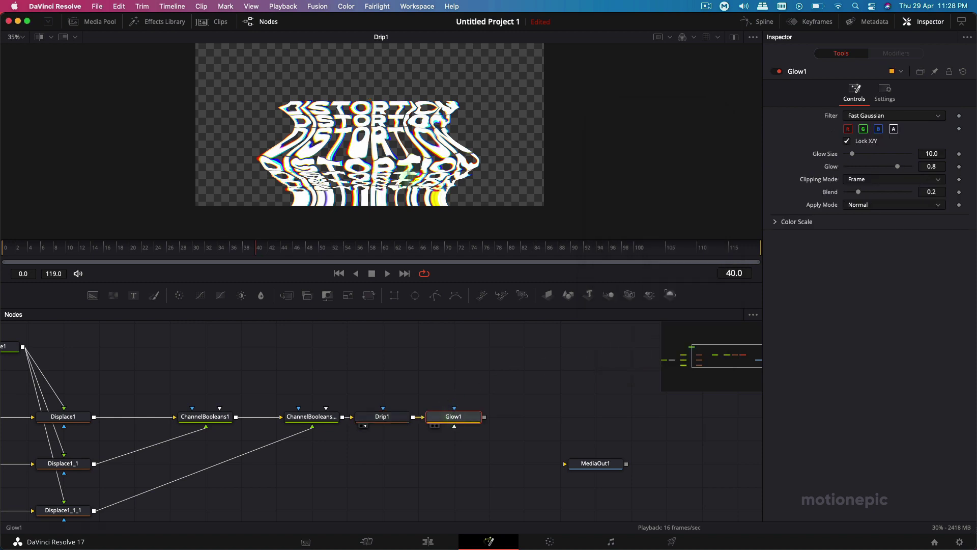
Preview the glowing title by playing back the Glow1 output from about frame 15.
click(98, 246)
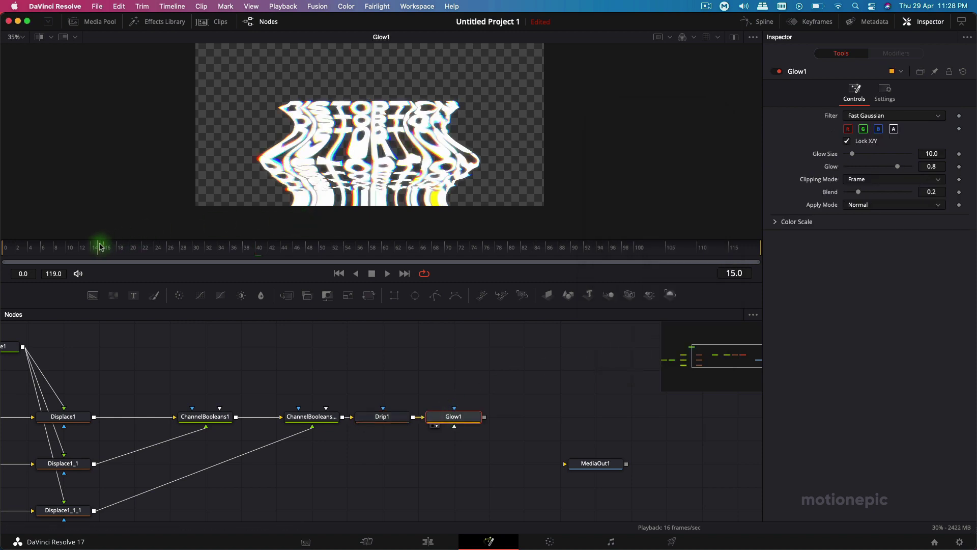
key(space)
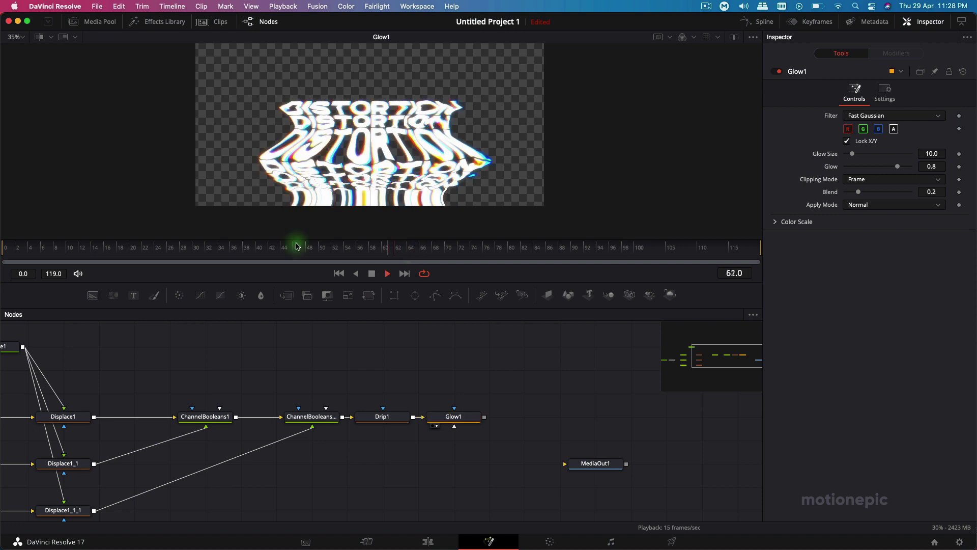
key(space)
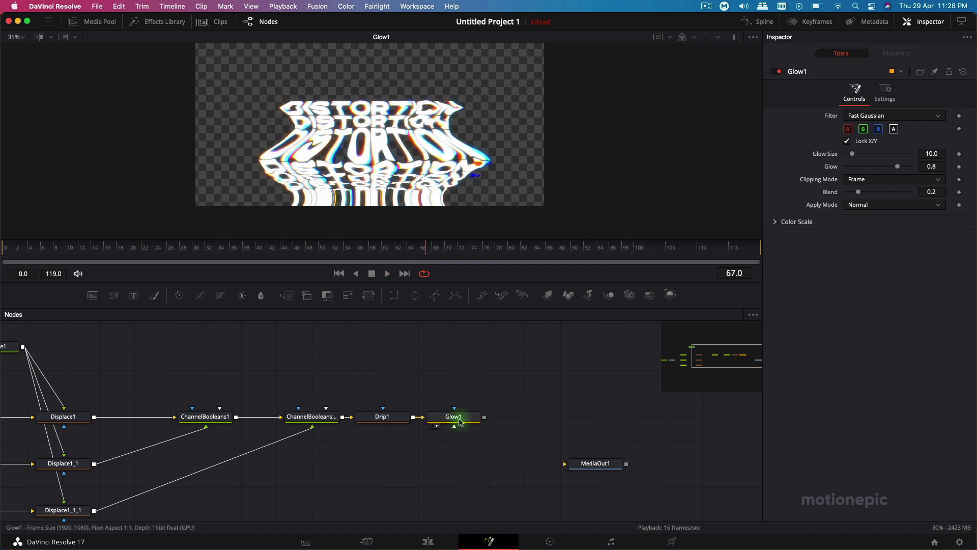
Add a Background node merged with Glow1, and place the Background and Merge nodes side by side below Glow1.
key(shift+space)
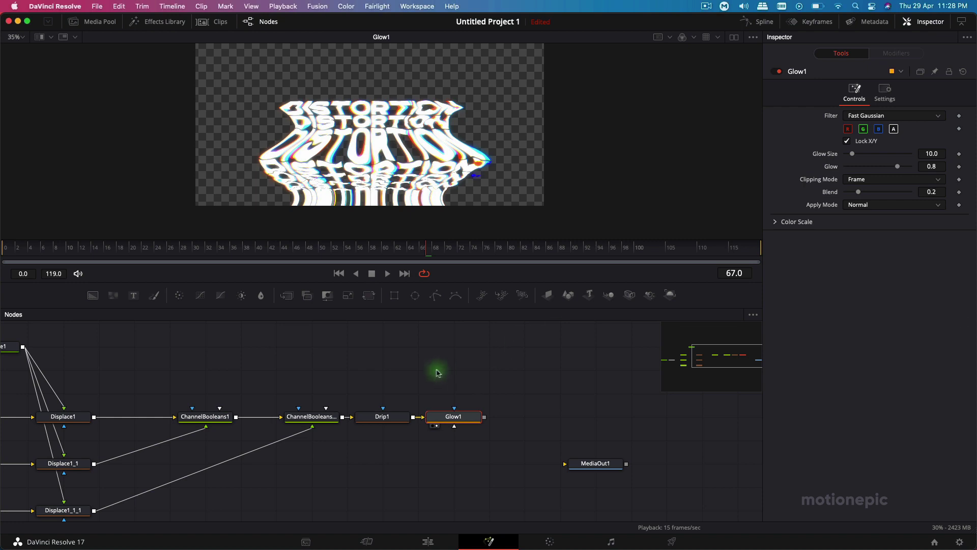
click(90, 298)
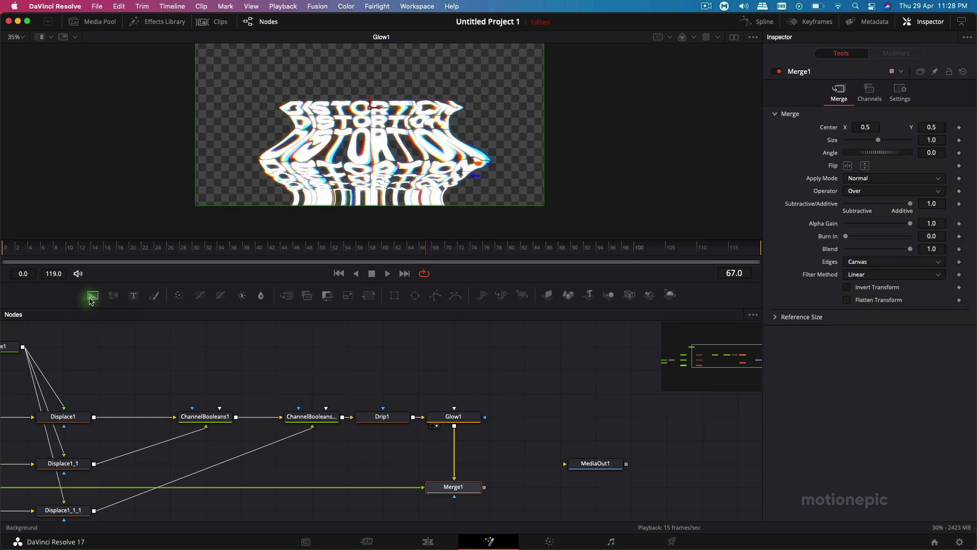
scroll(391, 432, down, 5)
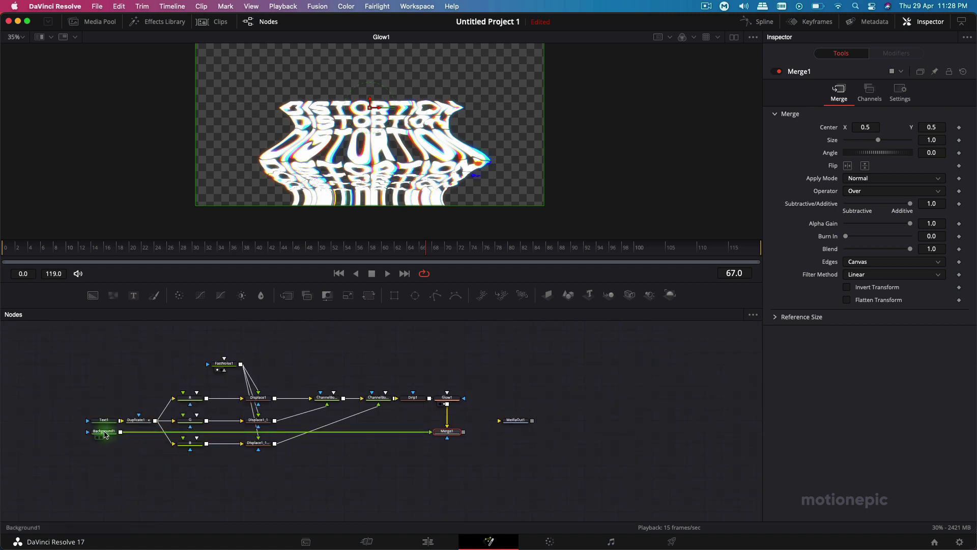
drag(105, 431, 422, 424)
scroll(423, 441, up, 2)
scroll(422, 440, up, 2)
click(486, 422)
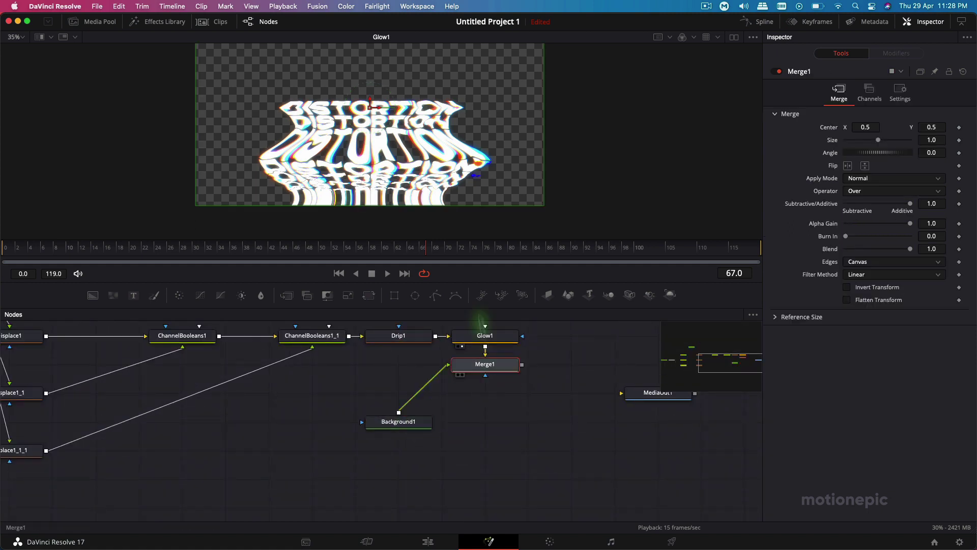
Show Merge1 in the viewer and swap its inputs so the glowing text sits over the black background.
key(1)
right_click(479, 420)
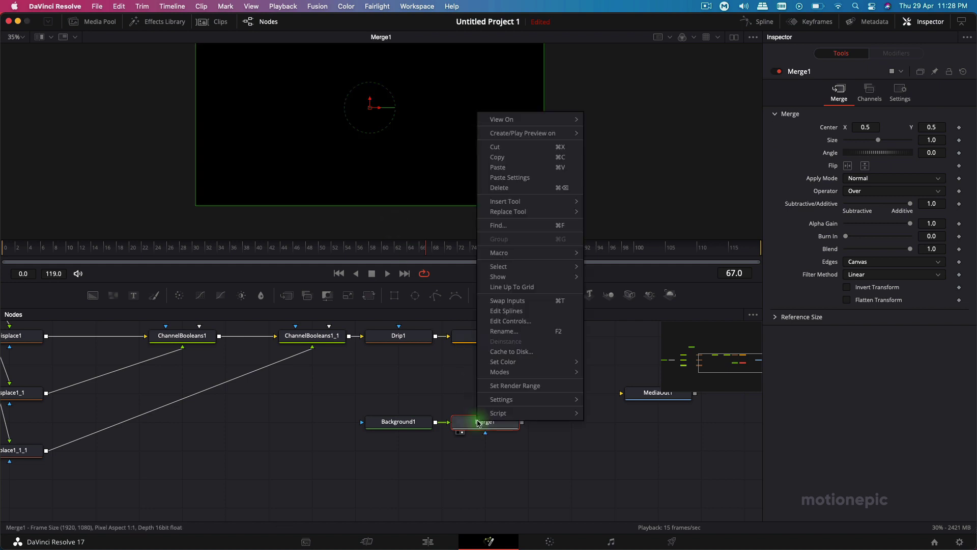
click(502, 302)
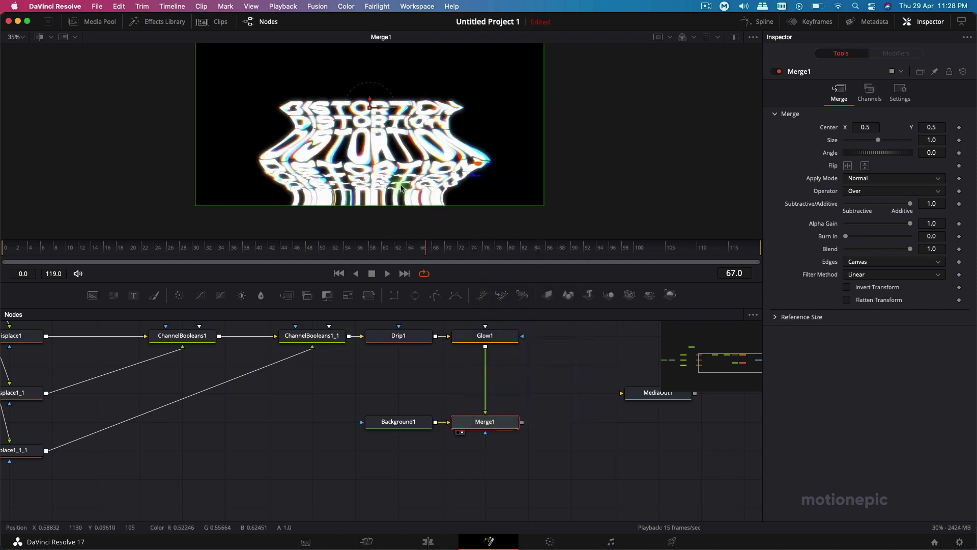
drag(385, 153, 388, 186)
scroll(386, 171, down, 2)
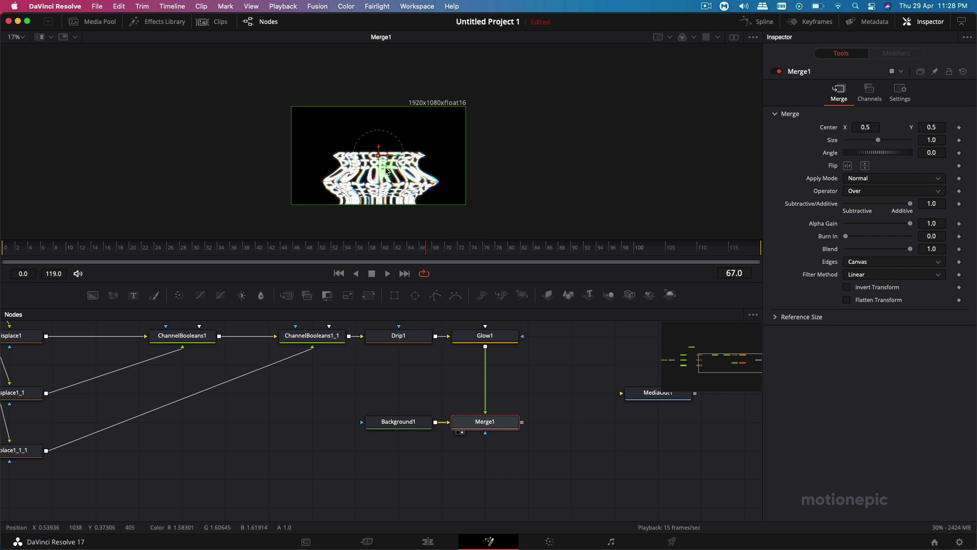
click(399, 421)
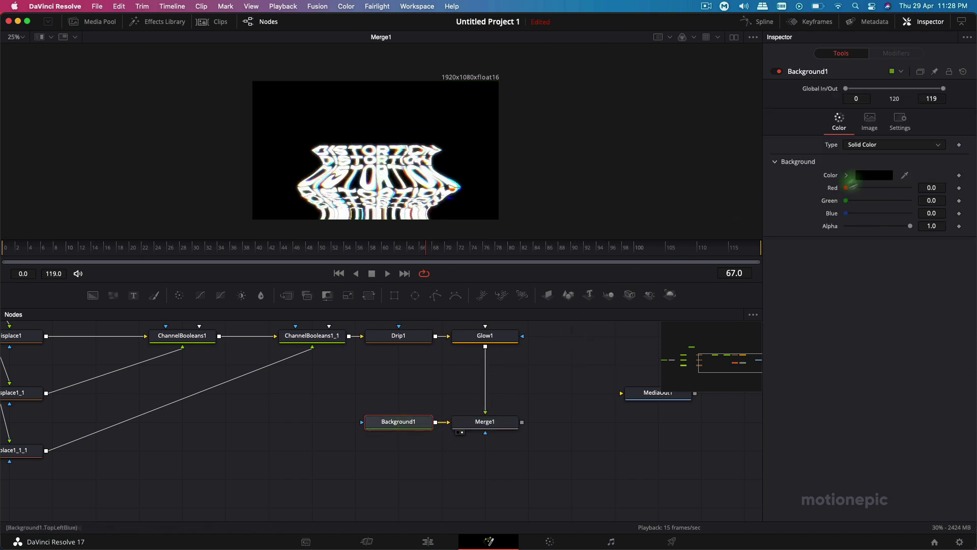
click(857, 146)
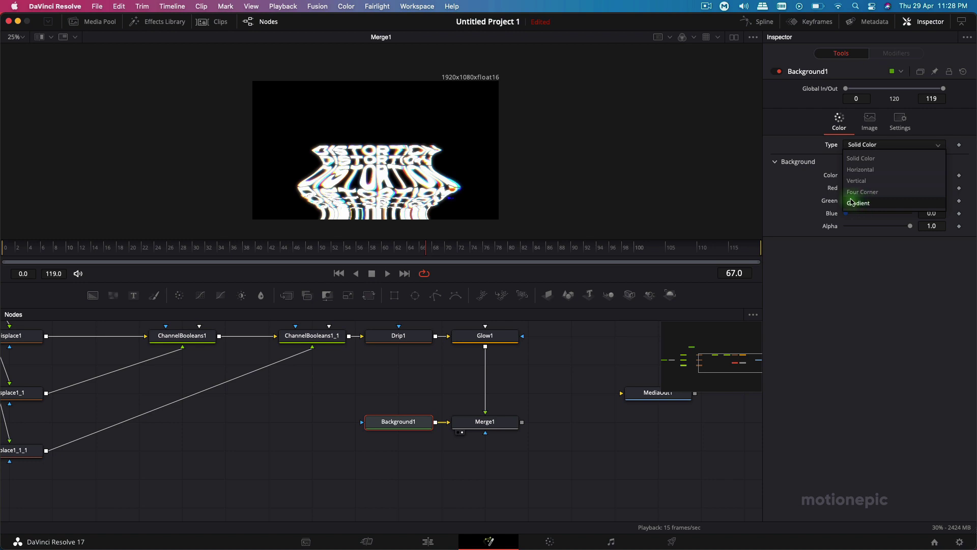
click(830, 200)
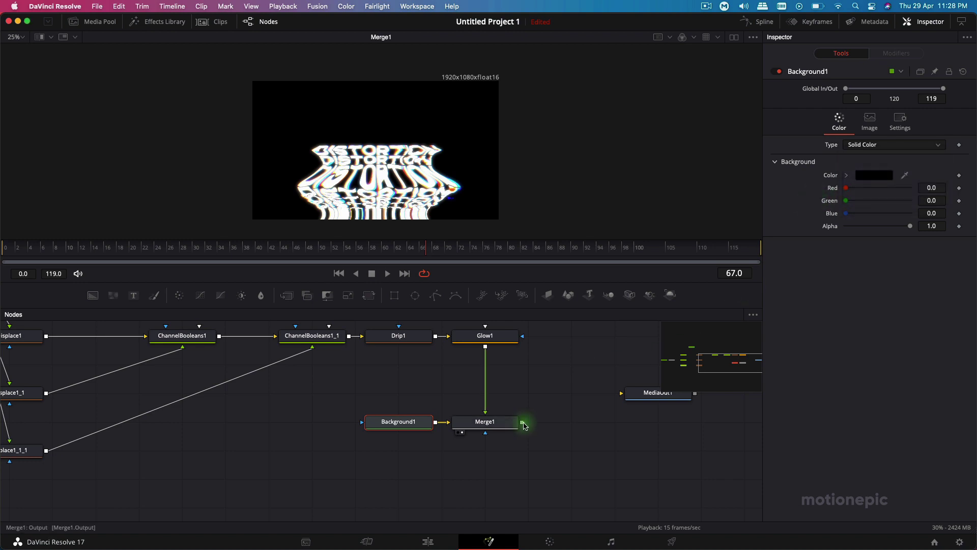
Connect Merge1's output to MediaOut1 and switch to the Edit page.
drag(523, 424, 628, 422)
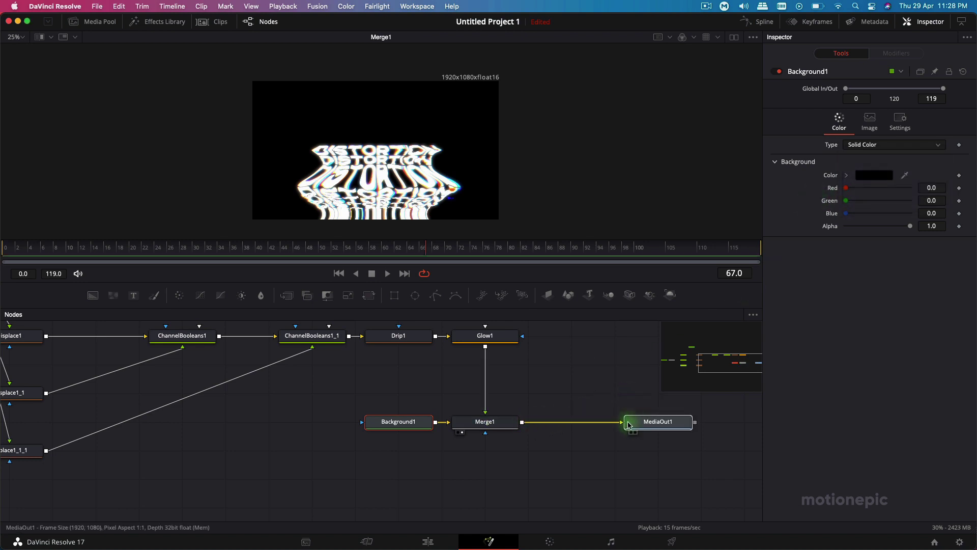
click(629, 424)
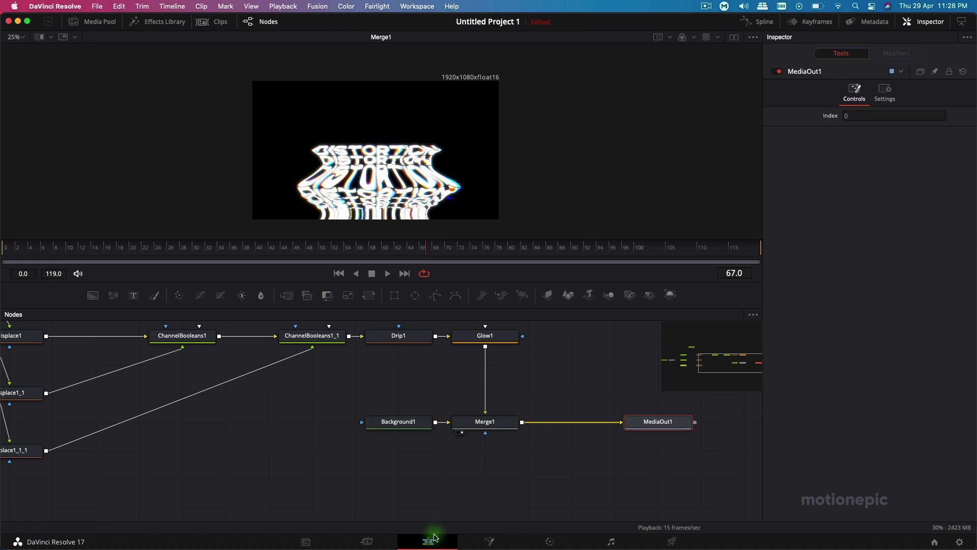
click(430, 538)
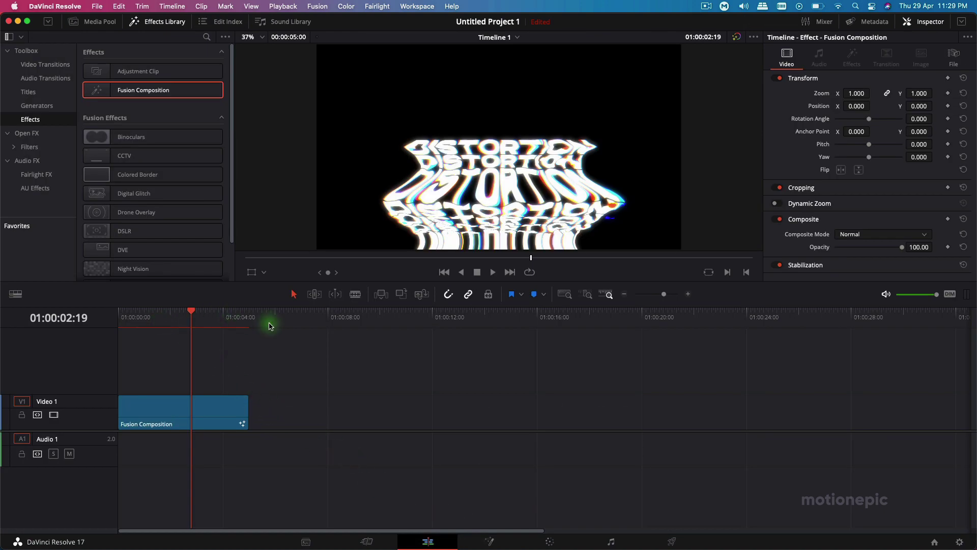